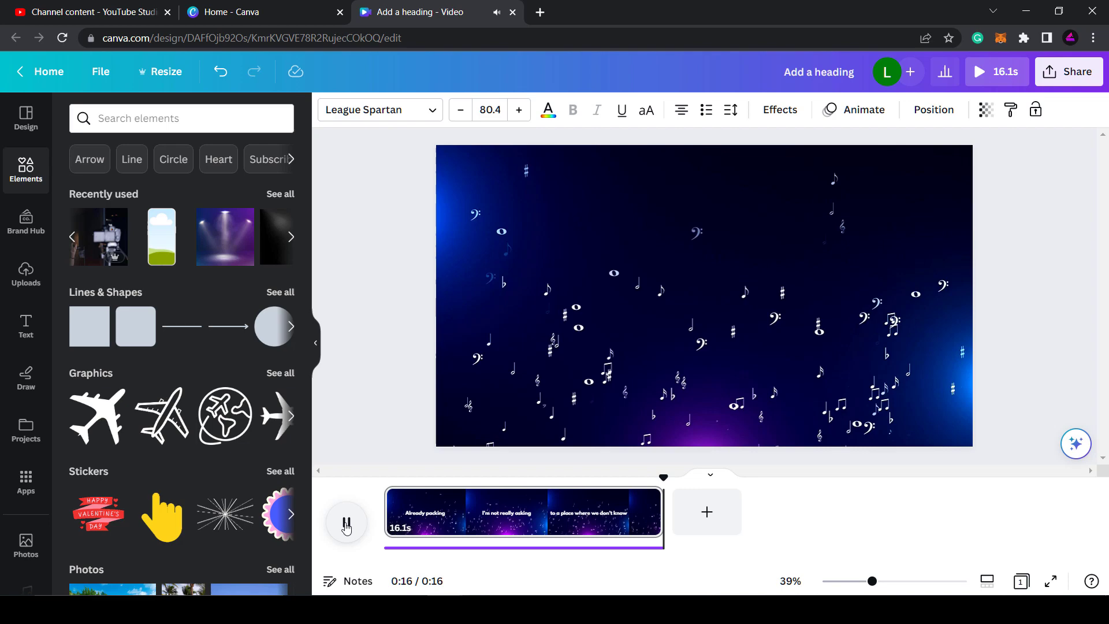
# Step: Show the Layers list, expand the timeline into per-layer tracks and rewind the preview
pyautogui.rightClick(658, 182)
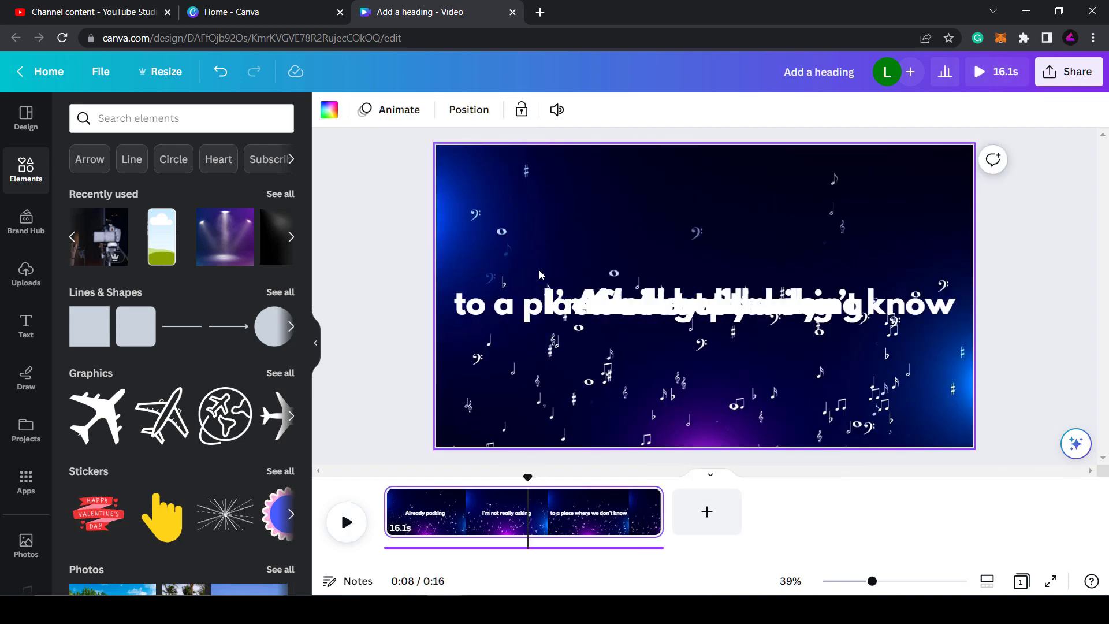
pyautogui.click(693, 376)
pyautogui.click(693, 306)
pyautogui.click(920, 119)
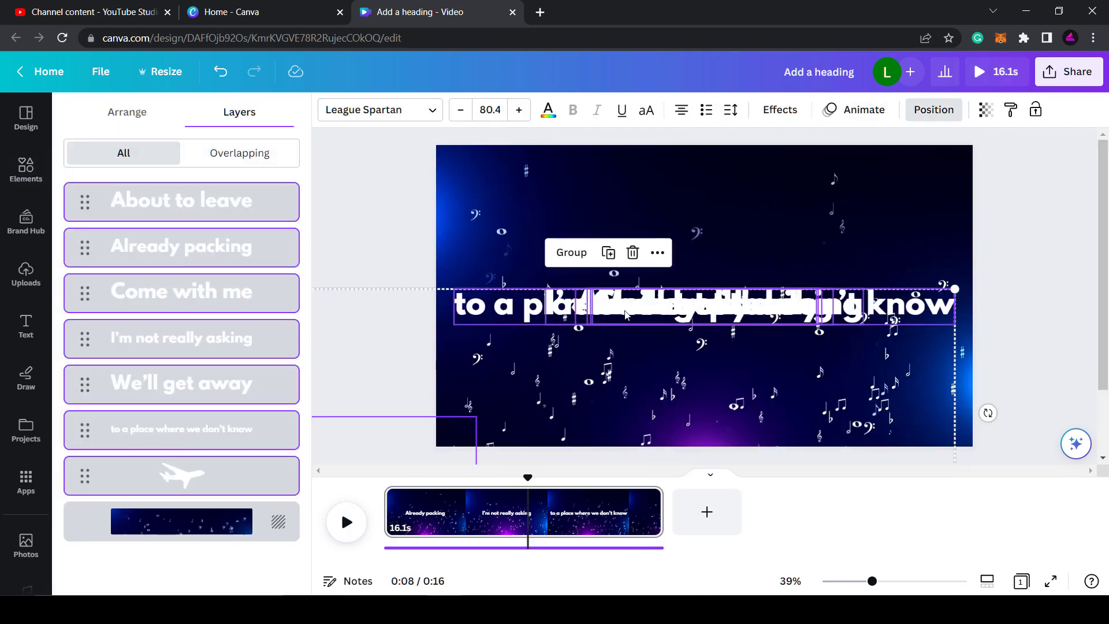
pyautogui.click(645, 511)
pyautogui.moveTo(528, 324); pyautogui.dragTo(409, 329)
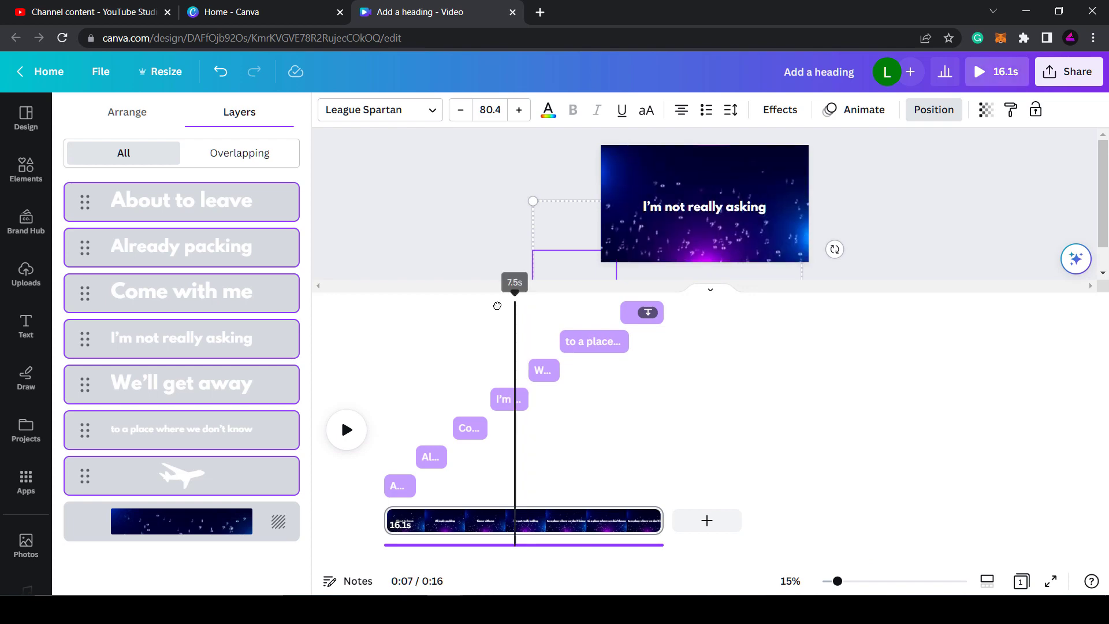
# Step: Trim Come with me, I'm not really asking, We'll get away and the last line into later slots
pyautogui.click(644, 312)
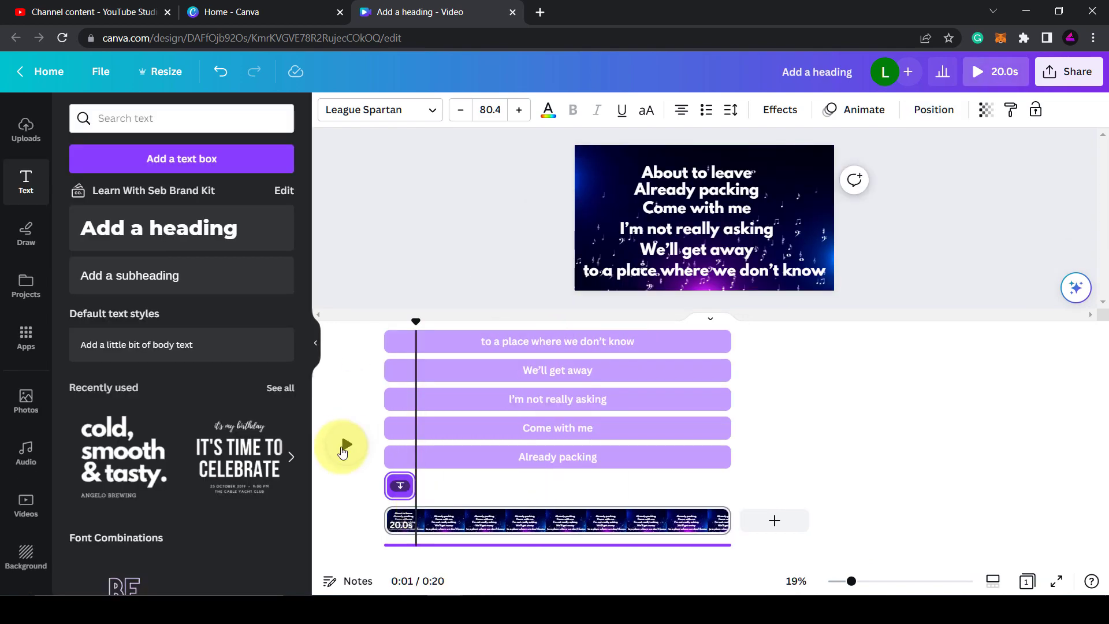
pyautogui.moveTo(421, 461); pyautogui.dragTo(443, 471)
pyautogui.moveTo(386, 427); pyautogui.dragTo(507, 426)
pyautogui.moveTo(386, 398); pyautogui.dragTo(508, 398)
pyautogui.moveTo(729, 399); pyautogui.dragTo(553, 399)
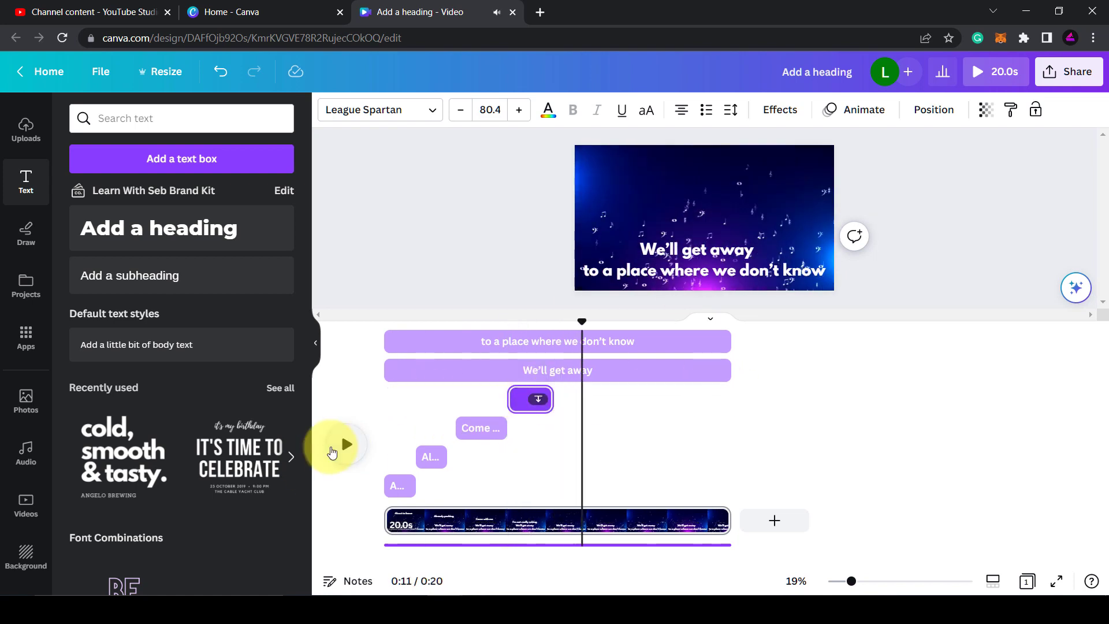
pyautogui.moveTo(386, 370); pyautogui.dragTo(539, 370)
# Step: Fine-tune the staggered slots, nudging Come with me earlier, and play back the timing
pyautogui.moveTo(729, 370); pyautogui.dragTo(584, 370)
pyautogui.moveTo(386, 341); pyautogui.dragTo(571, 340)
pyautogui.moveTo(729, 340); pyautogui.dragTo(629, 341)
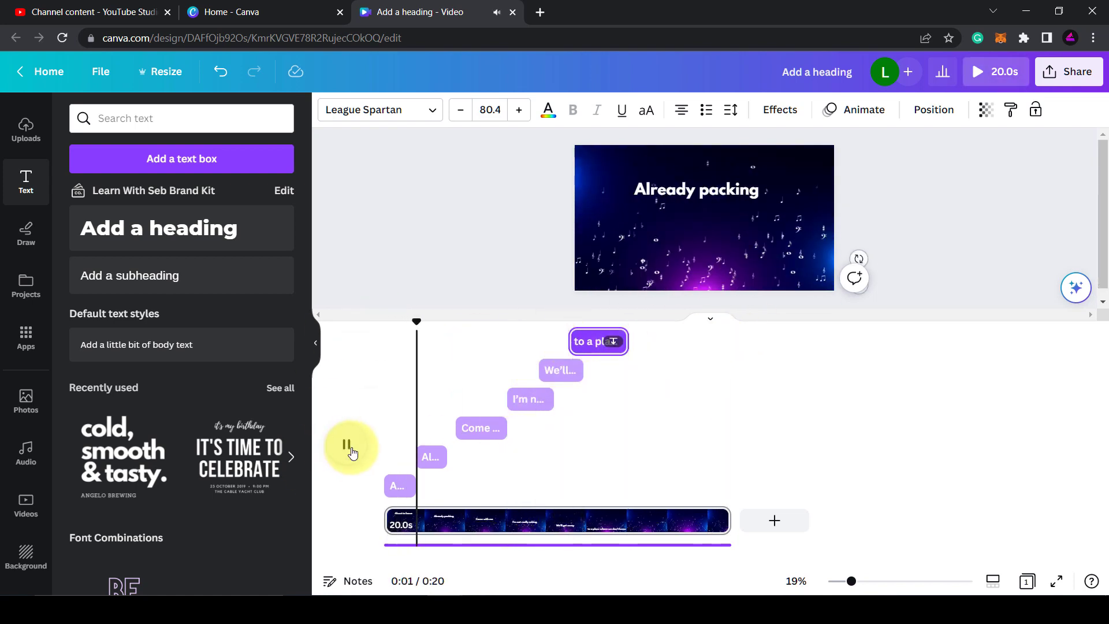
pyautogui.moveTo(496, 428)
pyautogui.mouseDown()
pyautogui.moveTo(488, 433)
pyautogui.moveTo(507, 399)
pyautogui.mouseUp()
pyautogui.click(347, 444)
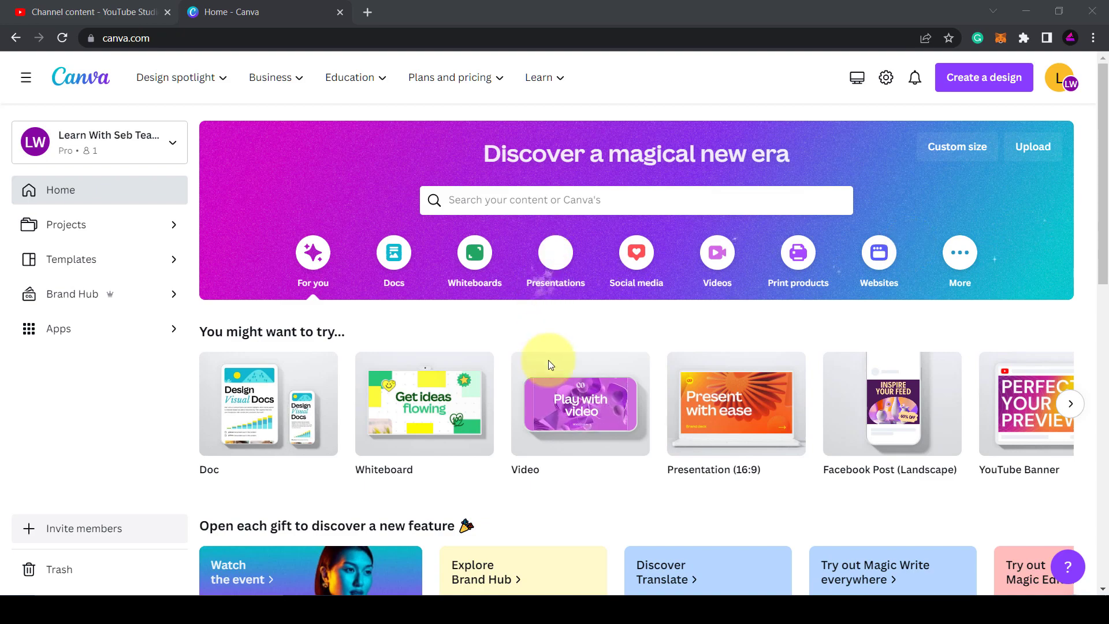
# Step: Create a blank video design and drop the music-notes stock clip to fill the page
pyautogui.click(557, 416)
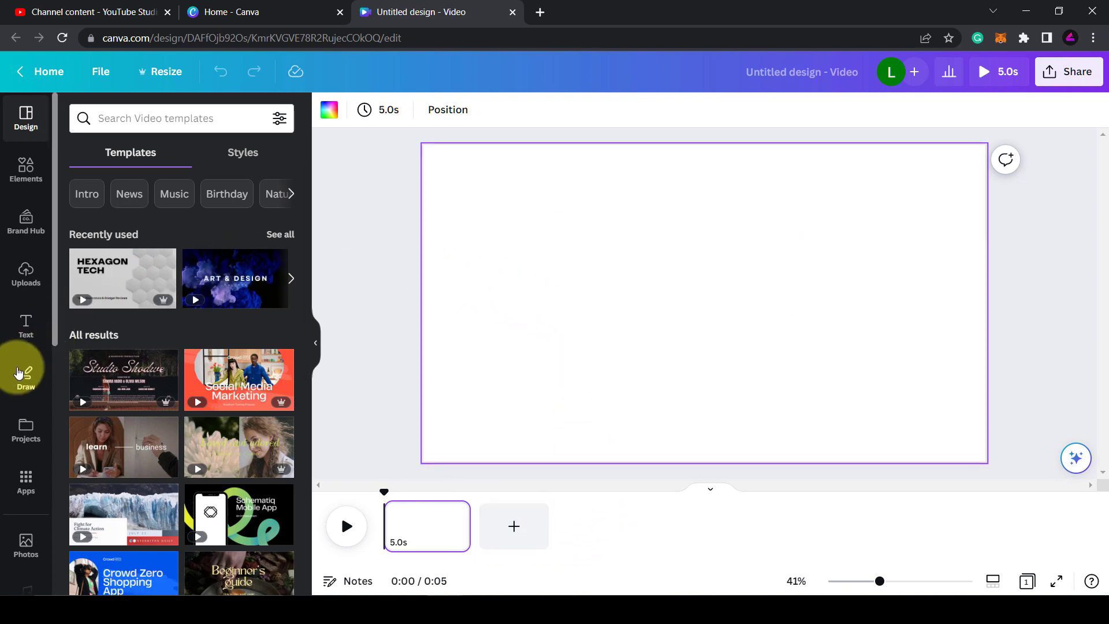
pyautogui.scroll(-3, 19, 373)
pyautogui.click(26, 505)
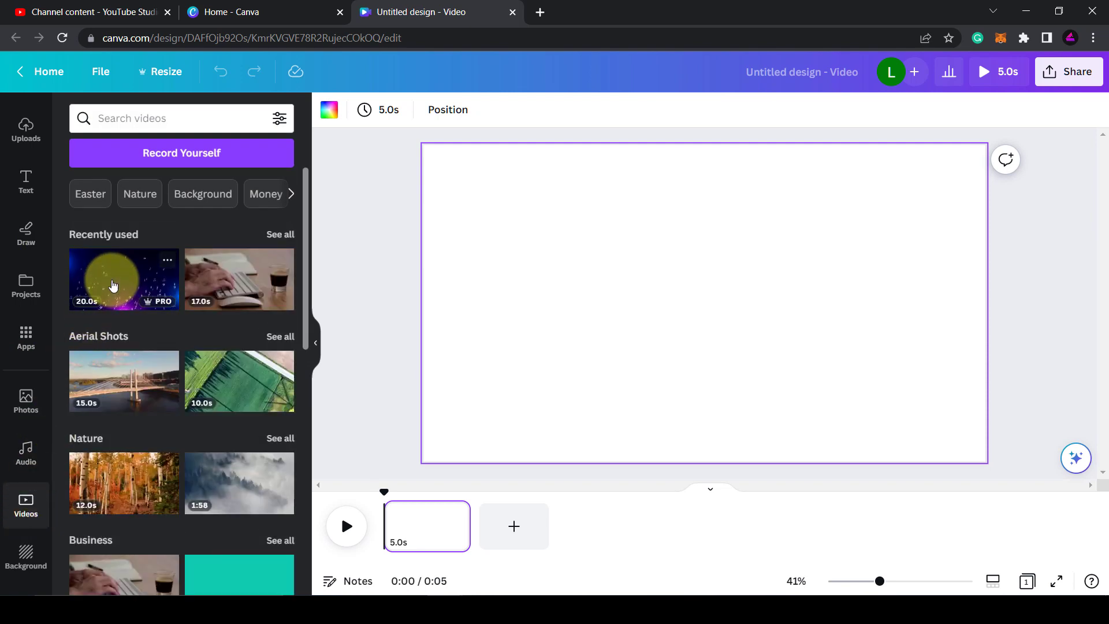
pyautogui.moveTo(226, 282); pyautogui.dragTo(441, 203)
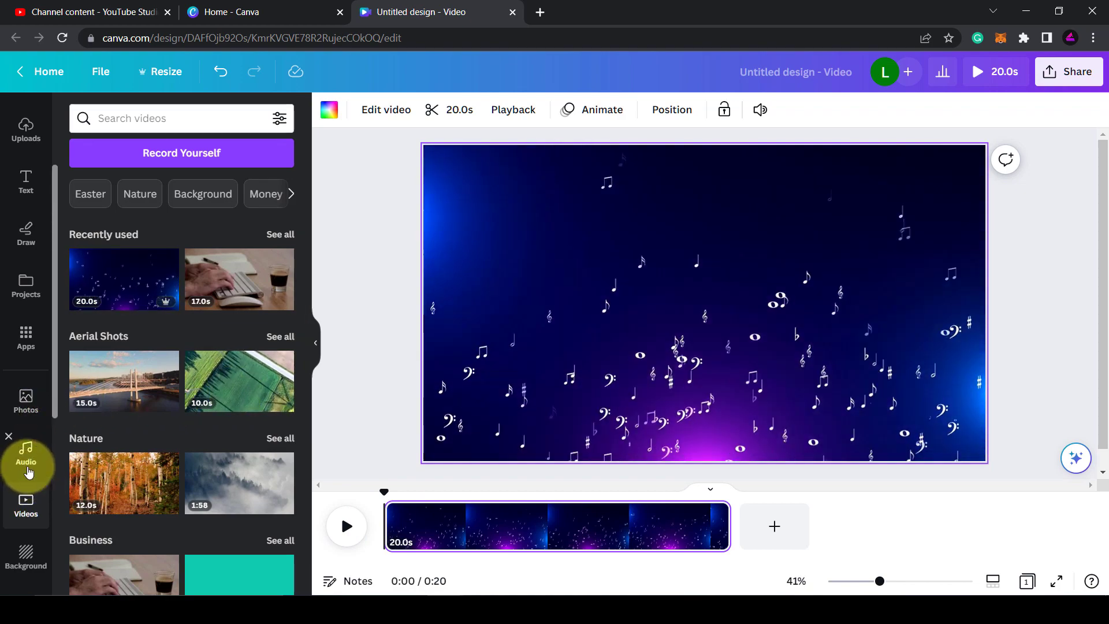
# Step: Drop Be Free With Me beneath the music-notes clip, preview it, and rewind to the start
pyautogui.click(29, 472)
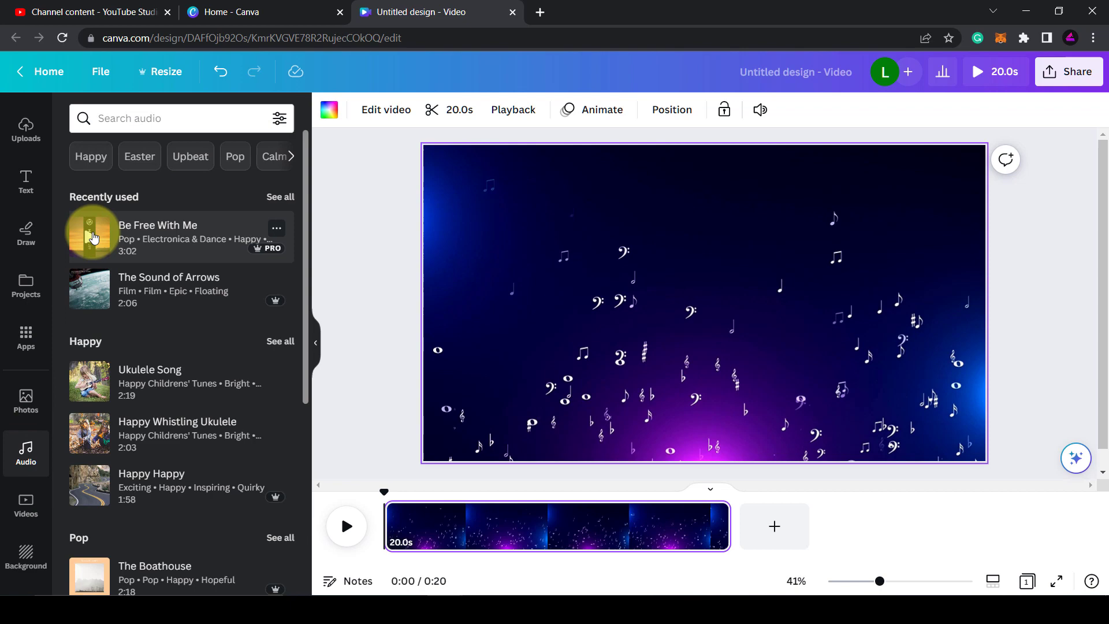
pyautogui.moveTo(116, 231); pyautogui.dragTo(376, 543)
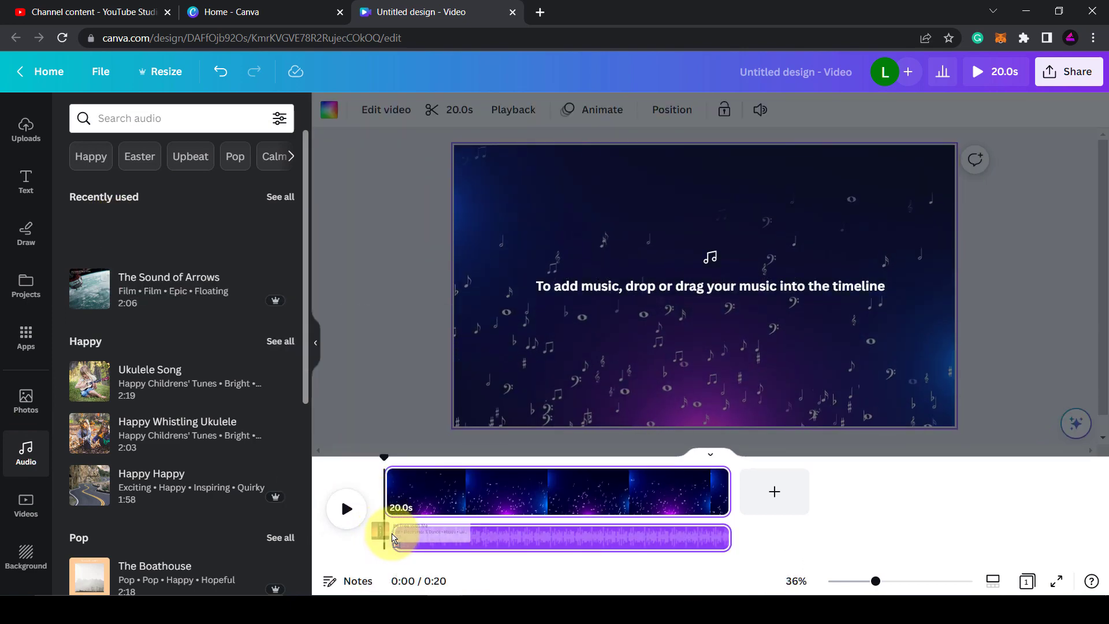
pyautogui.moveTo(377, 543); pyautogui.dragTo(558, 552)
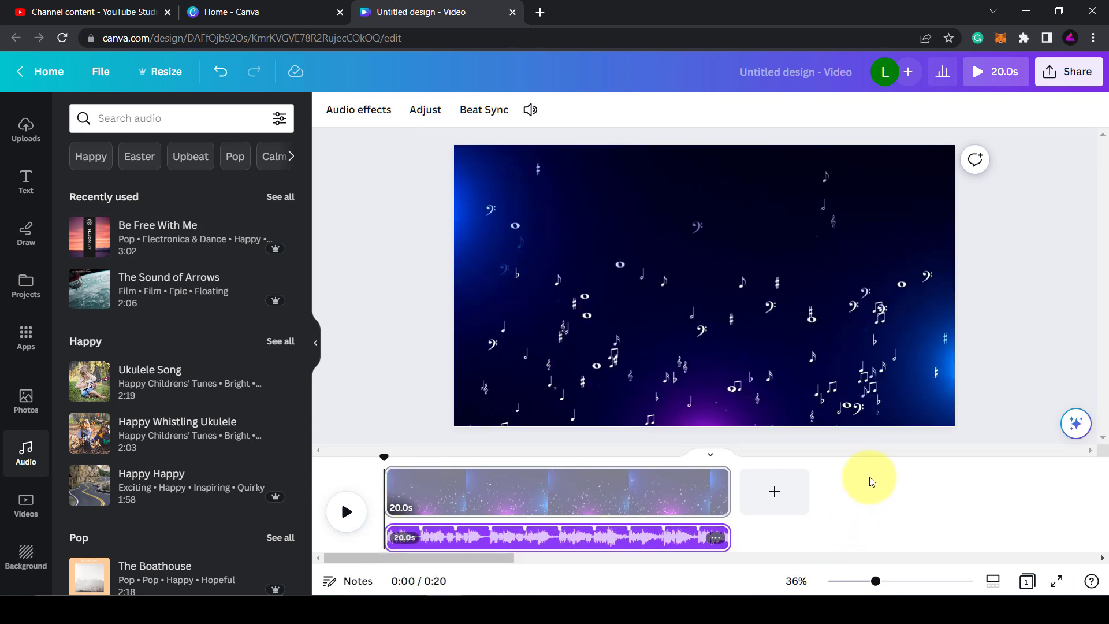
pyautogui.click(348, 514)
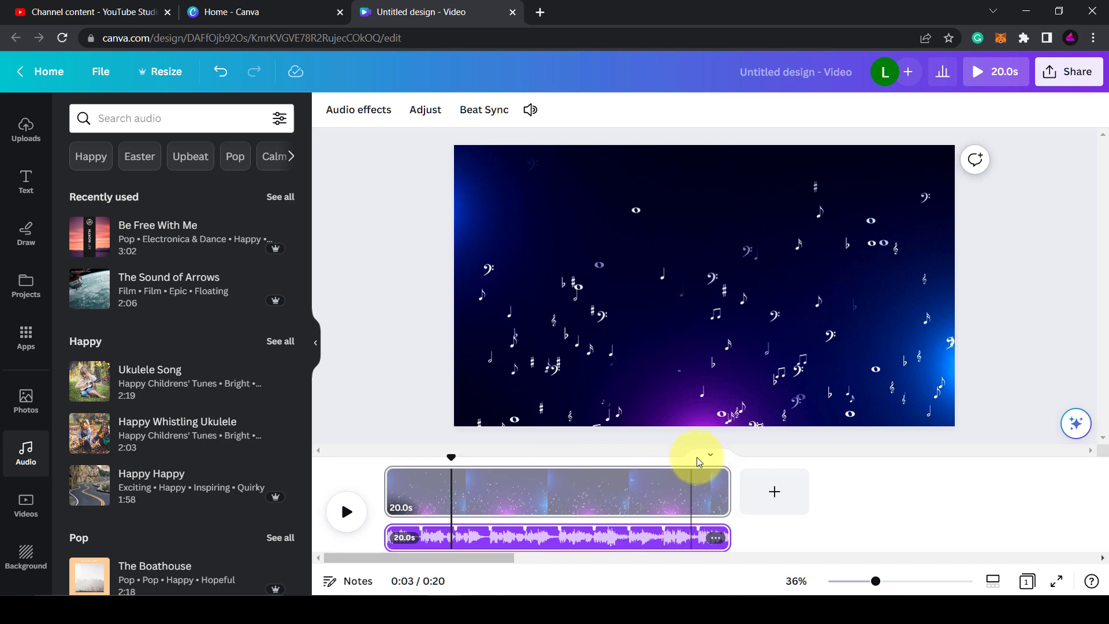
pyautogui.click(711, 458)
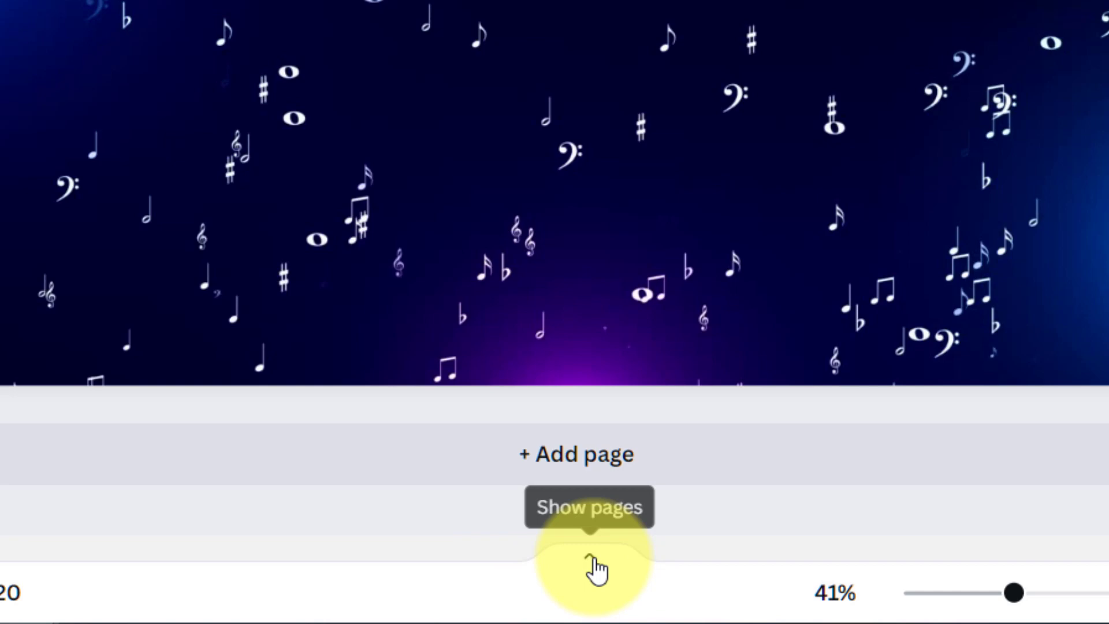
pyautogui.click(590, 564)
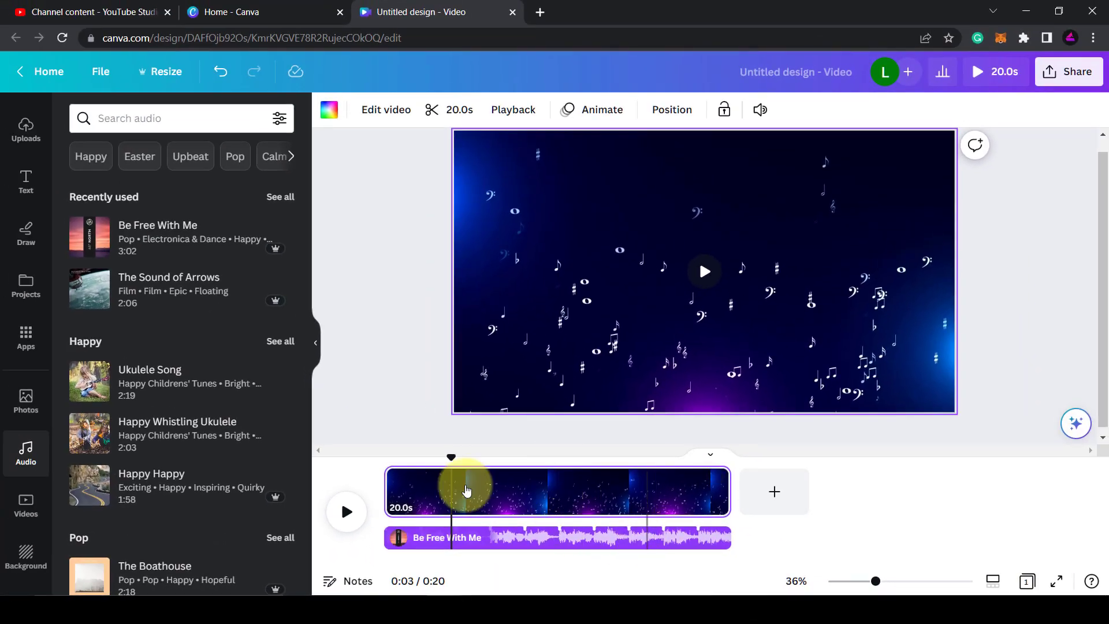
pyautogui.moveTo(450, 459); pyautogui.dragTo(383, 460)
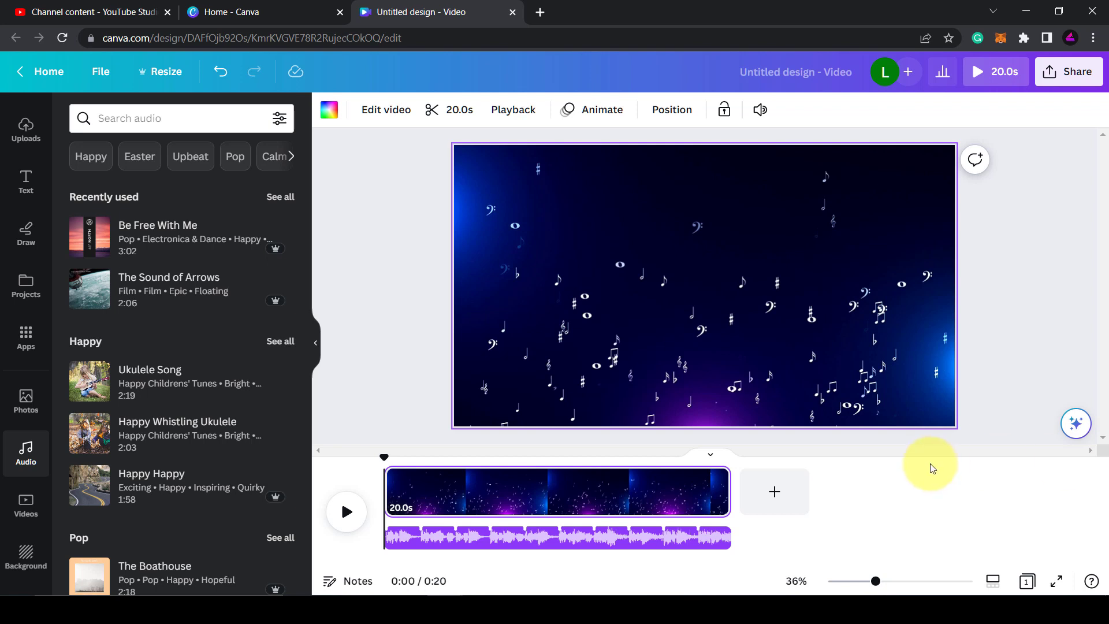
# Step: Add a League Spartan heading, enlarge it to about 80 pt and move it near the top centre
pyautogui.click(24, 199)
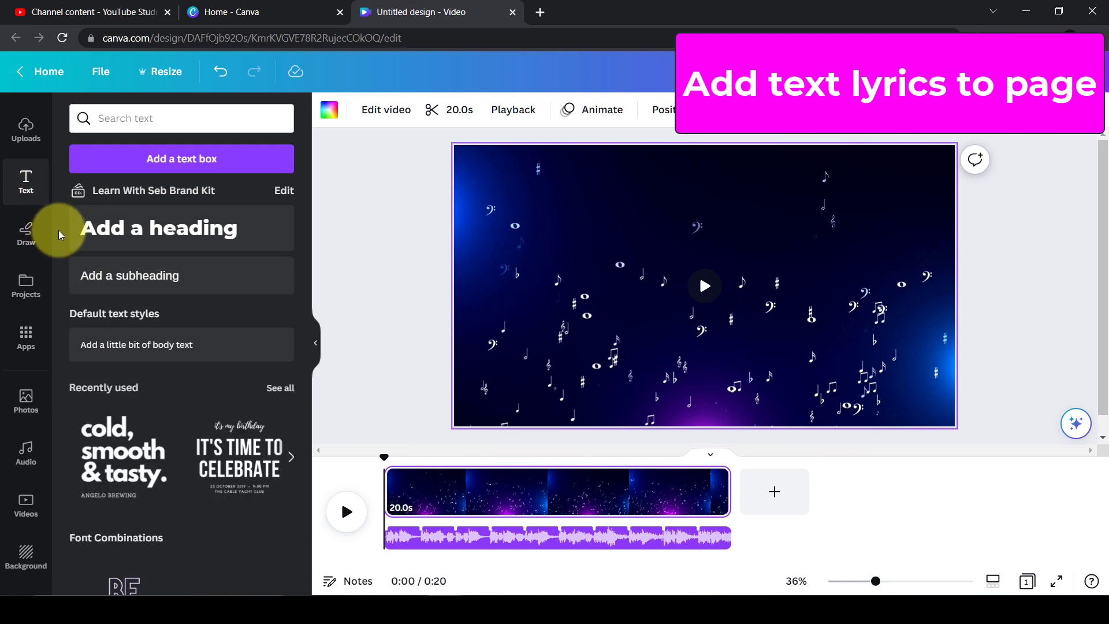
pyautogui.click(154, 237)
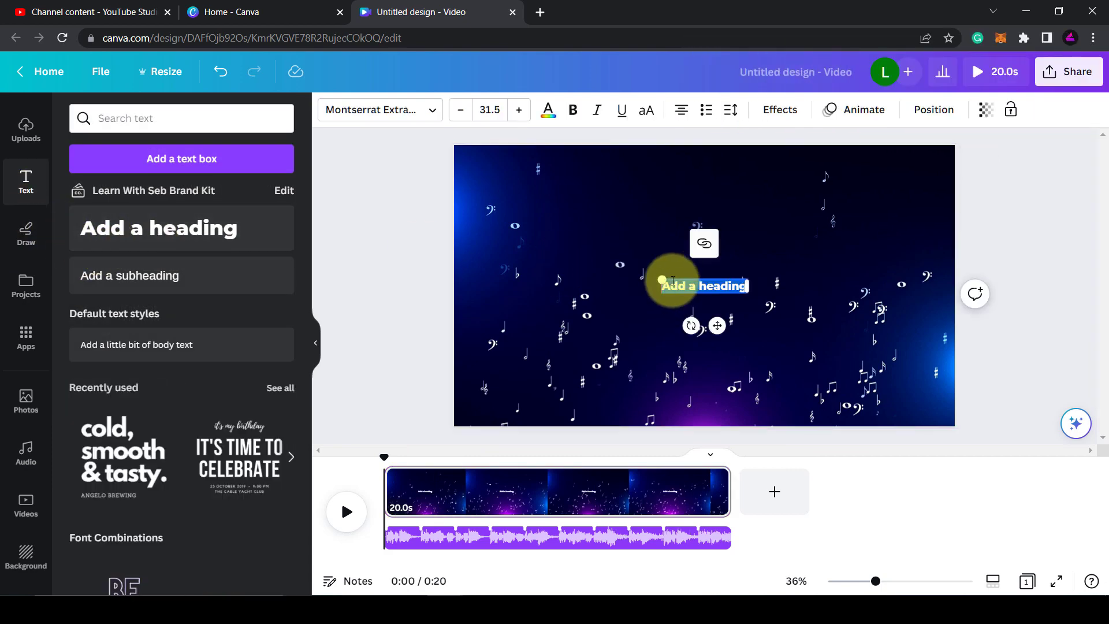
pyautogui.click(435, 116)
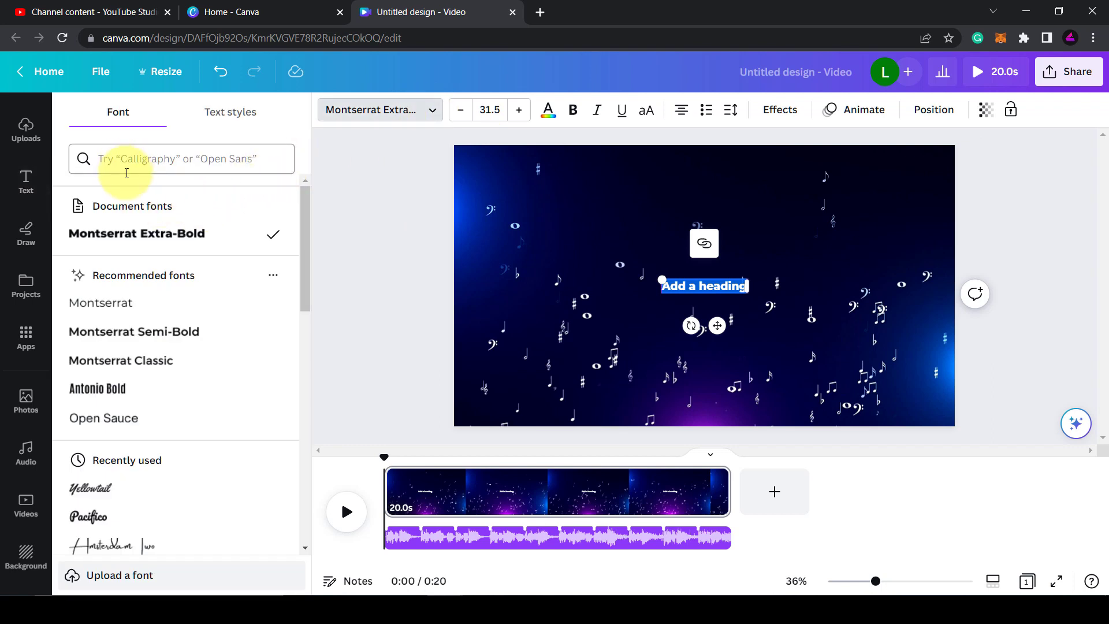
pyautogui.write('league spartan')
pyautogui.click(116, 231)
pyautogui.click(1021, 227)
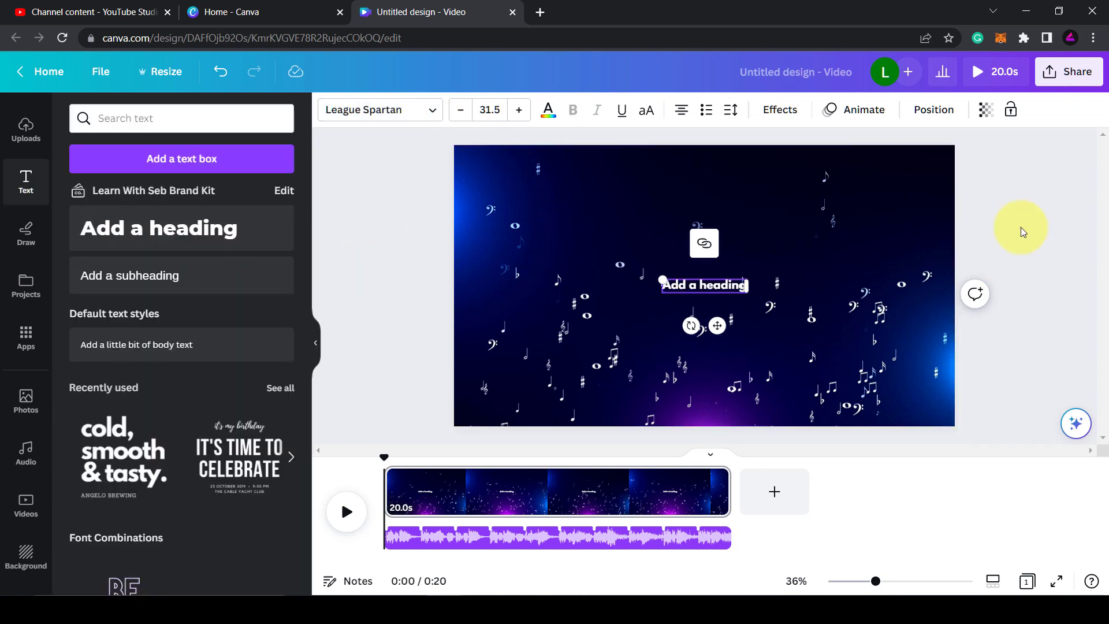
pyautogui.click(722, 303)
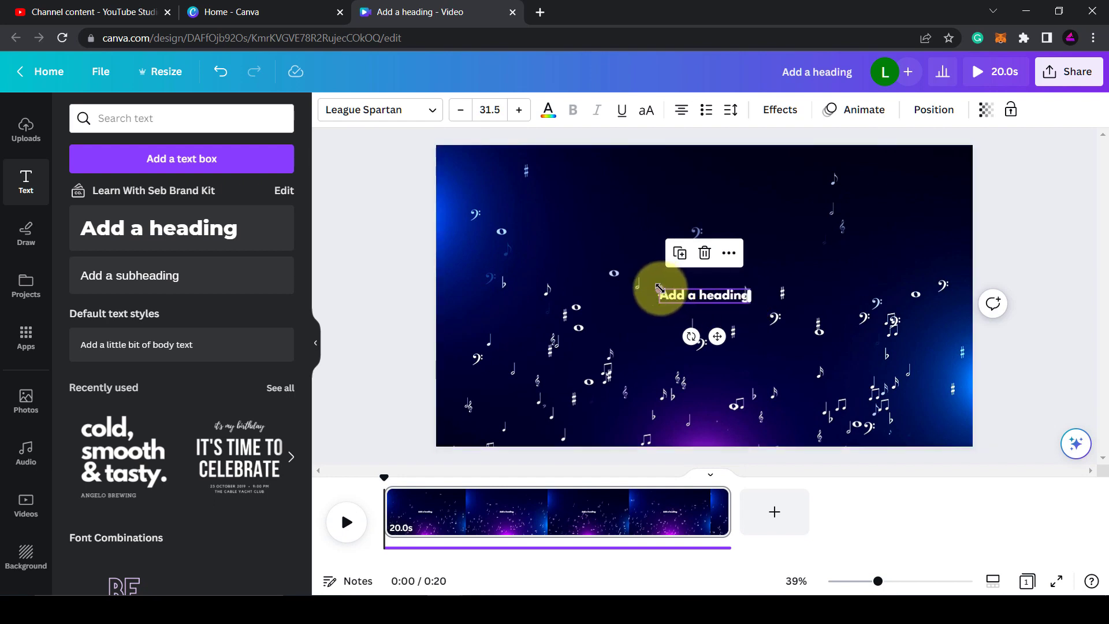
pyautogui.moveTo(660, 288); pyautogui.dragTo(522, 231)
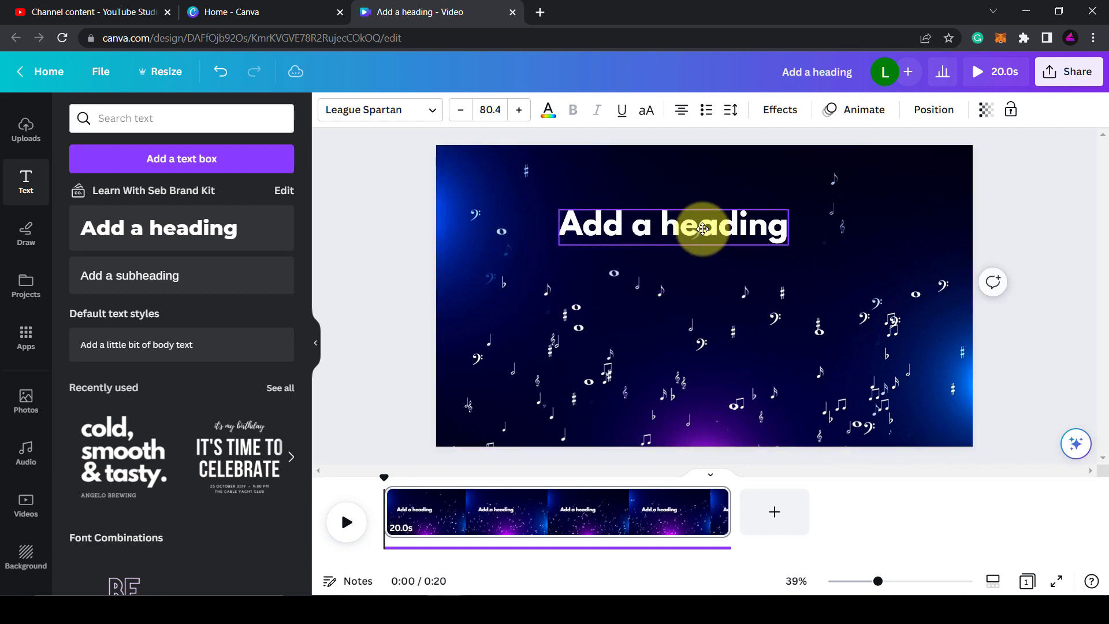
pyautogui.moveTo(665, 296); pyautogui.dragTo(686, 208)
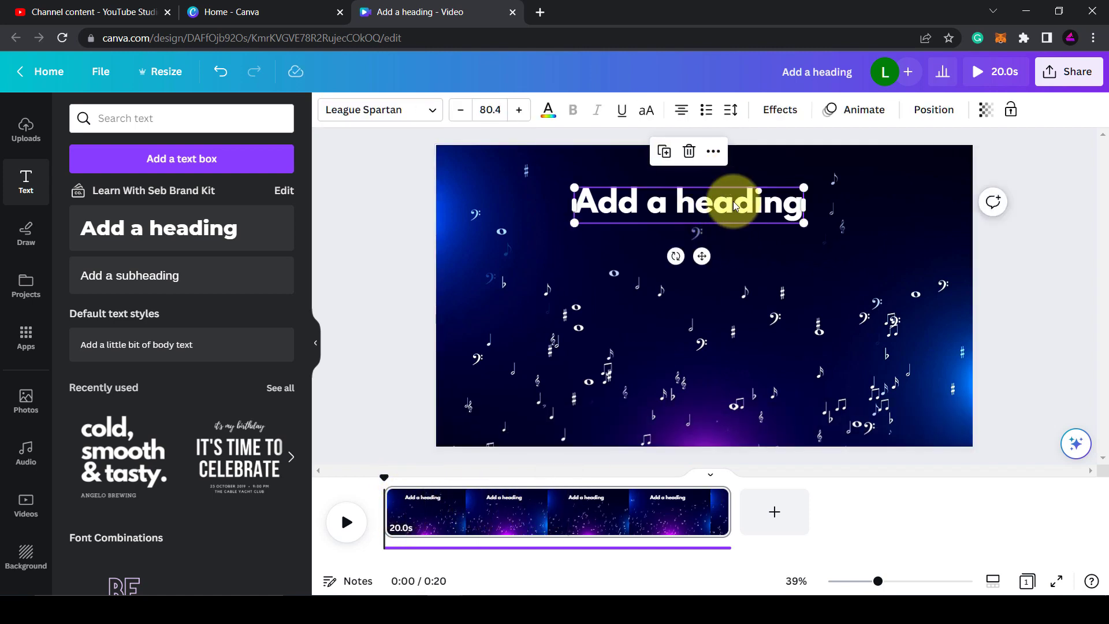
# Step: Duplicate the heading into a stacked column and retitle the top two 'About to leave' and 'Already packing'
pyautogui.hotkey('ctrl', 'd')
pyautogui.moveTo(718, 214); pyautogui.dragTo(708, 285)
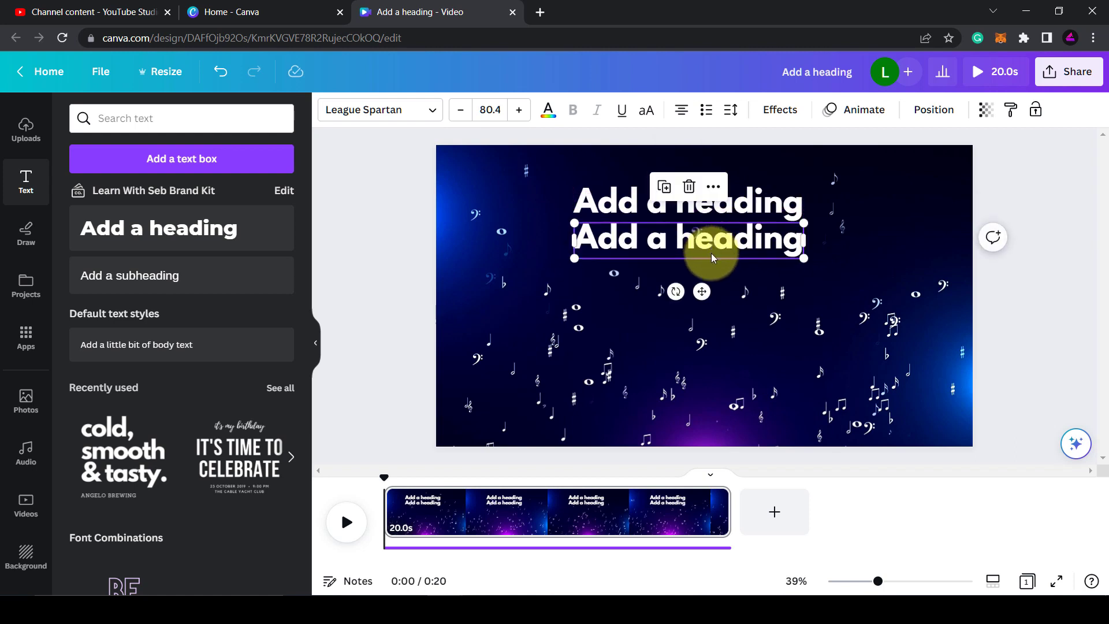
pyautogui.moveTo(711, 203)
pyautogui.mouseDown()
pyautogui.moveTo(736, 241)
pyautogui.moveTo(710, 302)
pyautogui.moveTo(716, 364)
pyautogui.mouseUp()
pyautogui.doubleClick(757, 199)
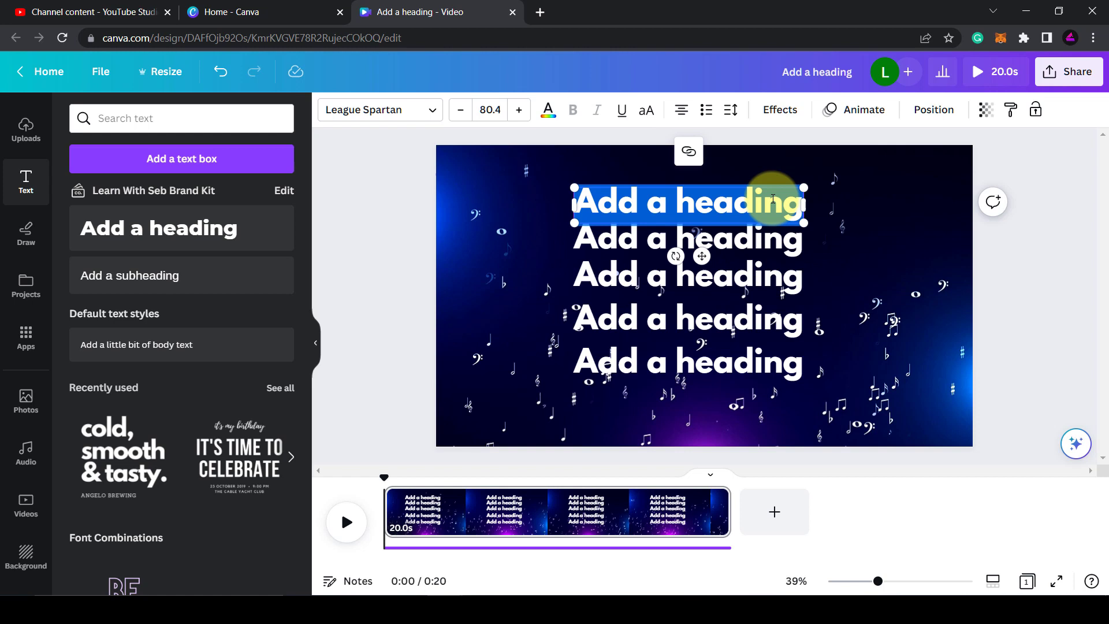
pyautogui.write('About to leave')
pyautogui.doubleClick(767, 242)
pyautogui.write('Already packing')
# Step: Retitle the next three lines 'Come with me', 'I'm not really asking' and 'We'll get away'
pyautogui.doubleClick(743, 272)
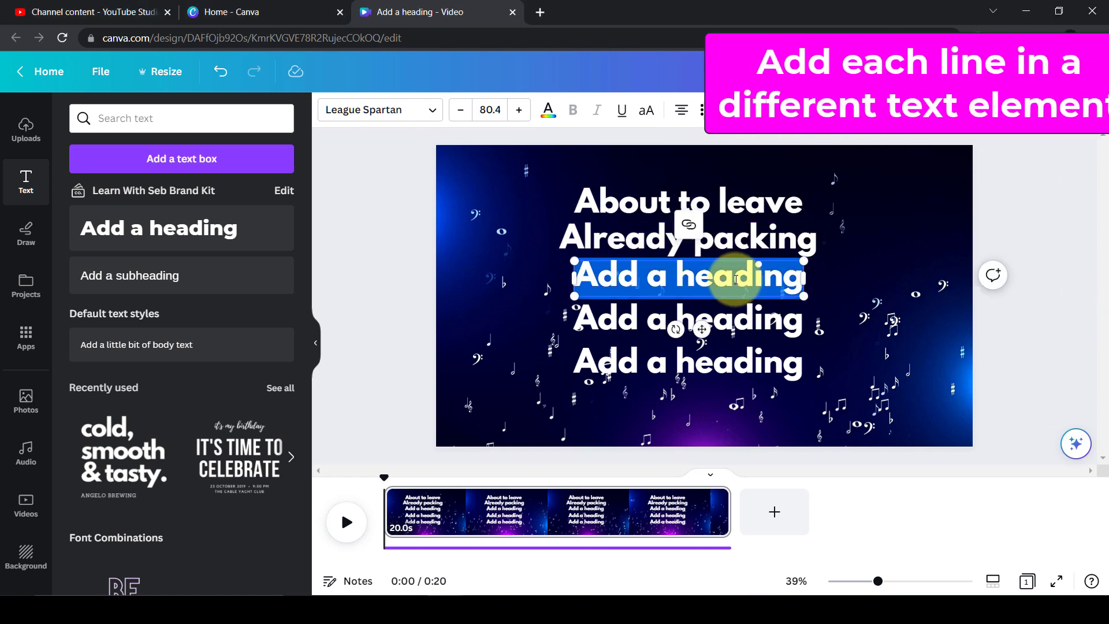
pyautogui.write('Come with me')
pyautogui.doubleClick(746, 318)
pyautogui.write("I'm not really asking")
pyautogui.doubleClick(805, 367)
pyautogui.write("We'll get away")
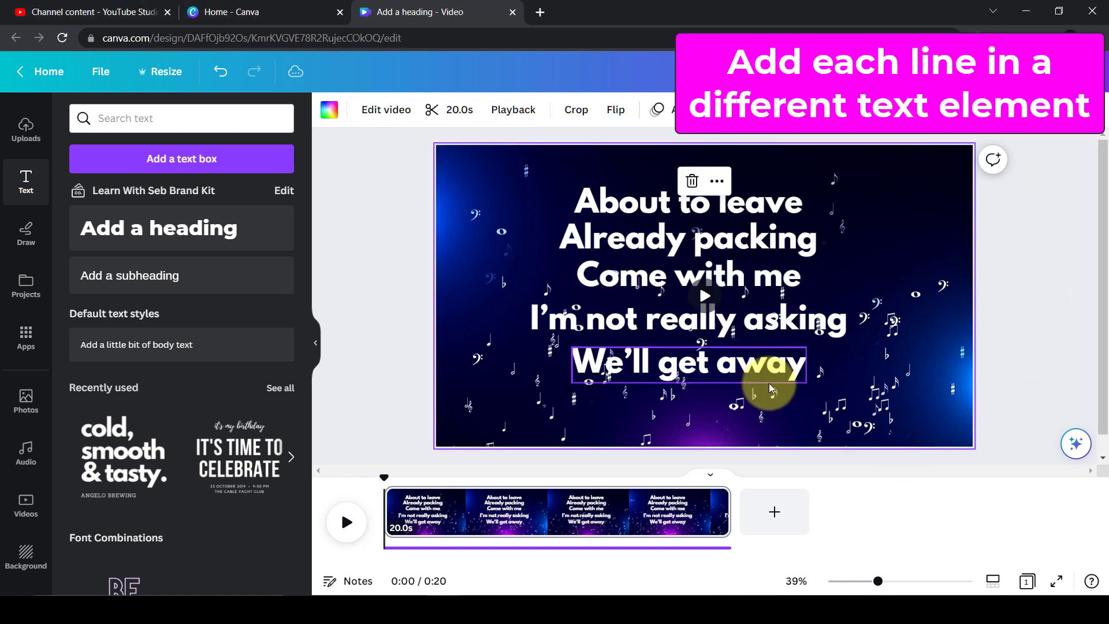
# Step: Add a bottom copy reading 'to a place where we don't know' and deselect
pyautogui.moveTo(768, 364); pyautogui.dragTo(751, 407)
pyautogui.doubleClick(670, 405)
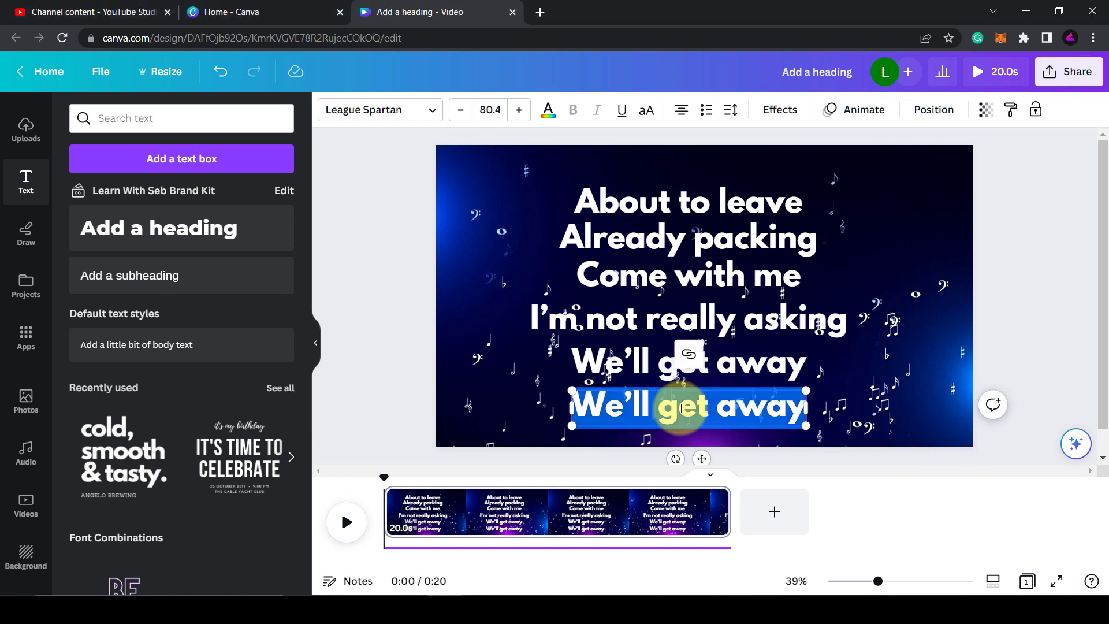
pyautogui.write("don't")
pyautogui.doubleClick(693, 410)
pyautogui.write("to a place where we don't know")
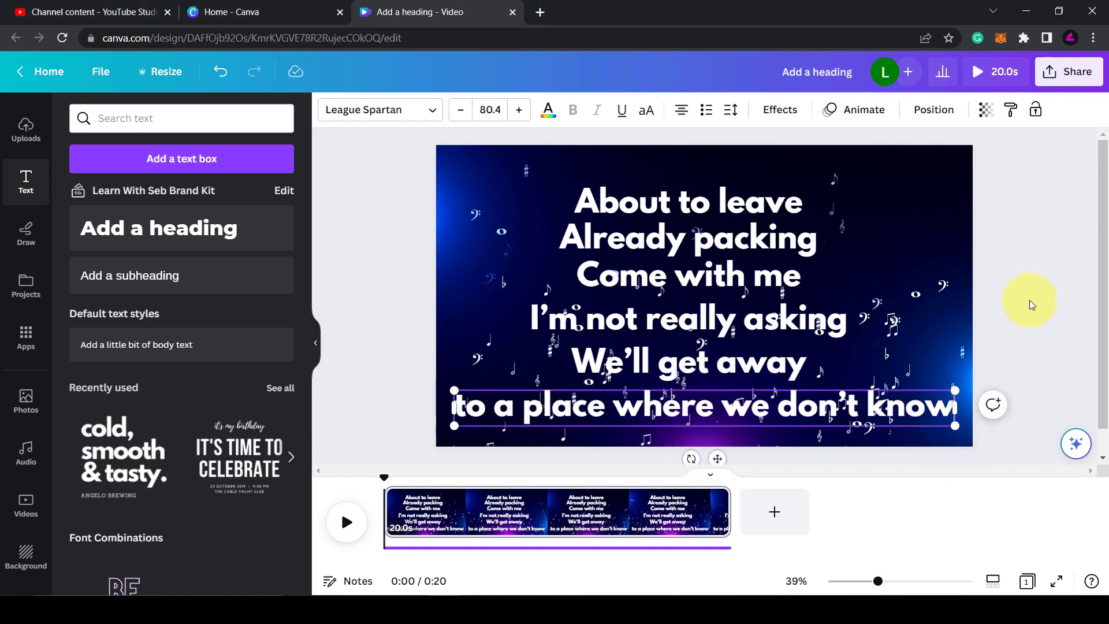
pyautogui.click(1028, 297)
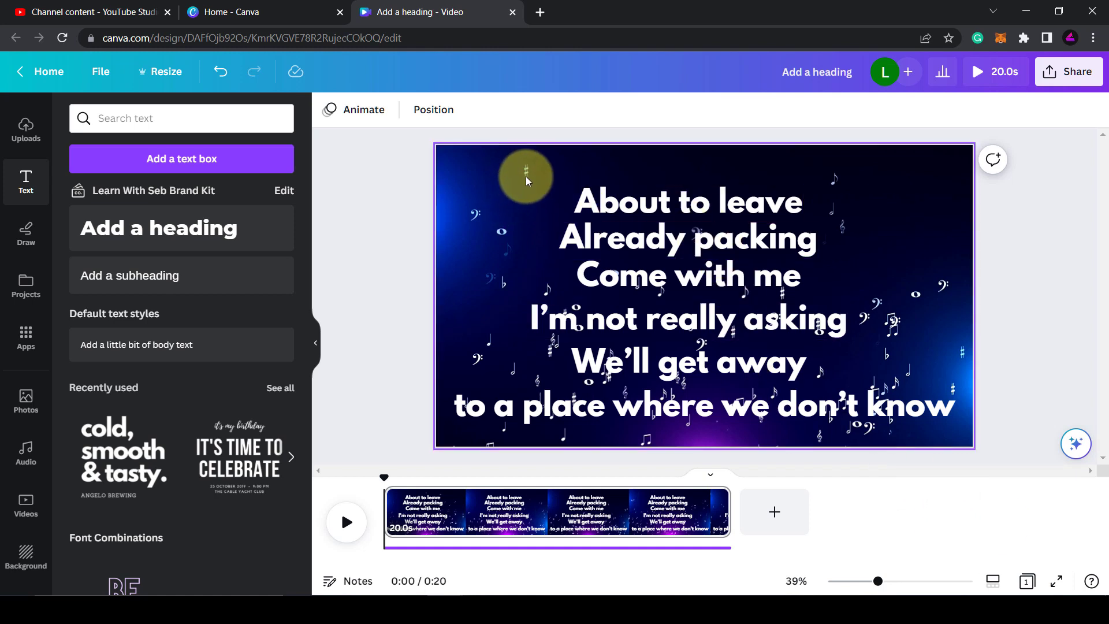
# Step: Select all six lyric lines, show their timing, and expand the group bar into separate tracks
pyautogui.moveTo(526, 176); pyautogui.dragTo(727, 438)
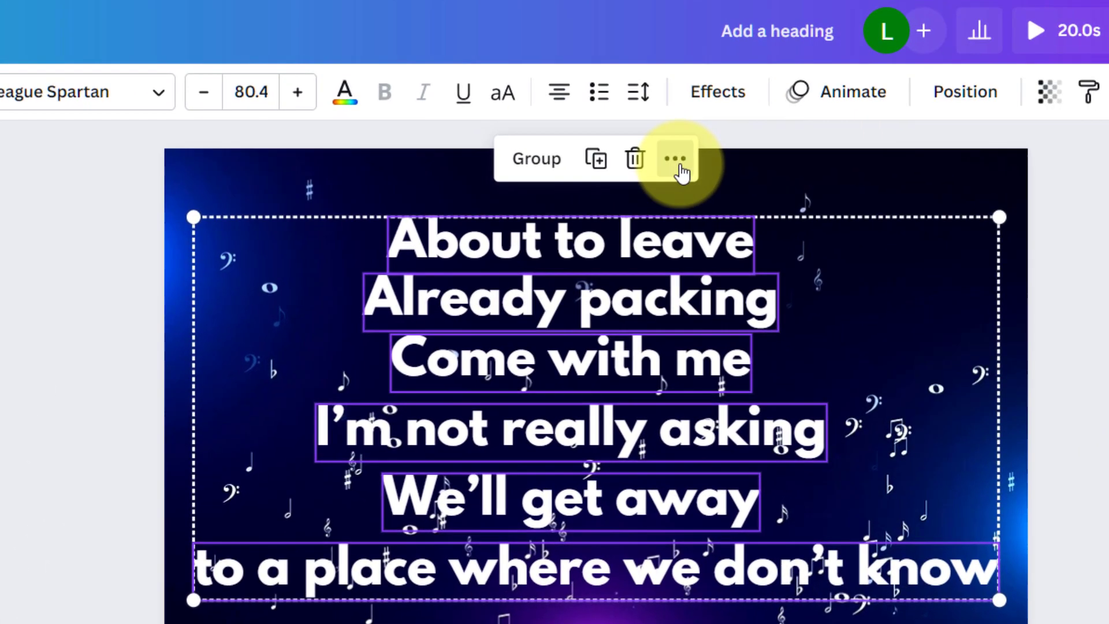
pyautogui.click(676, 159)
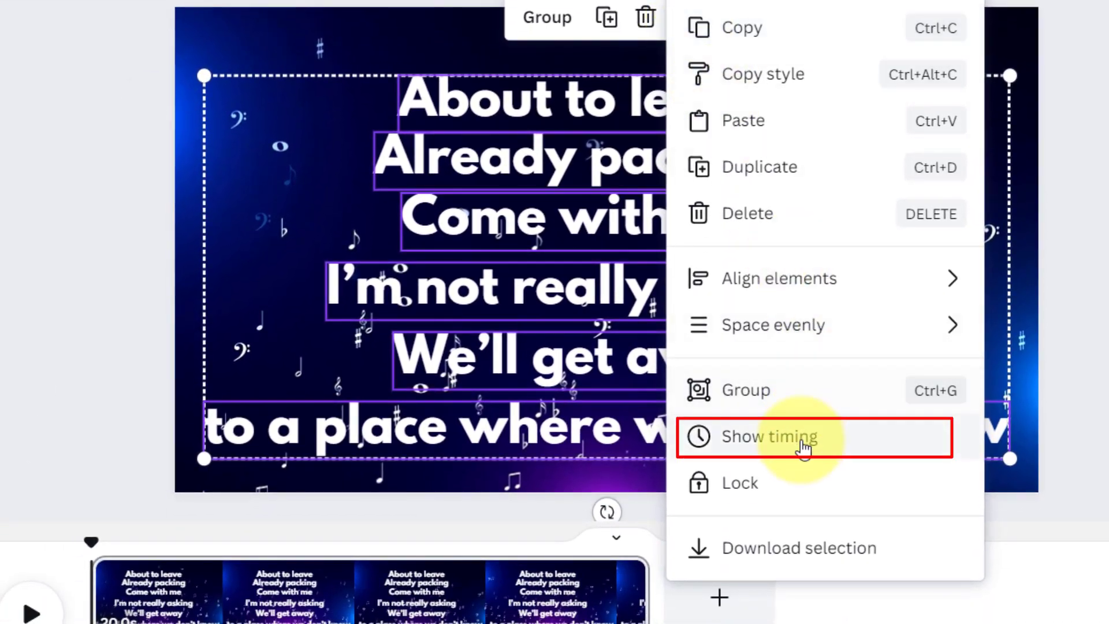
pyautogui.click(801, 446)
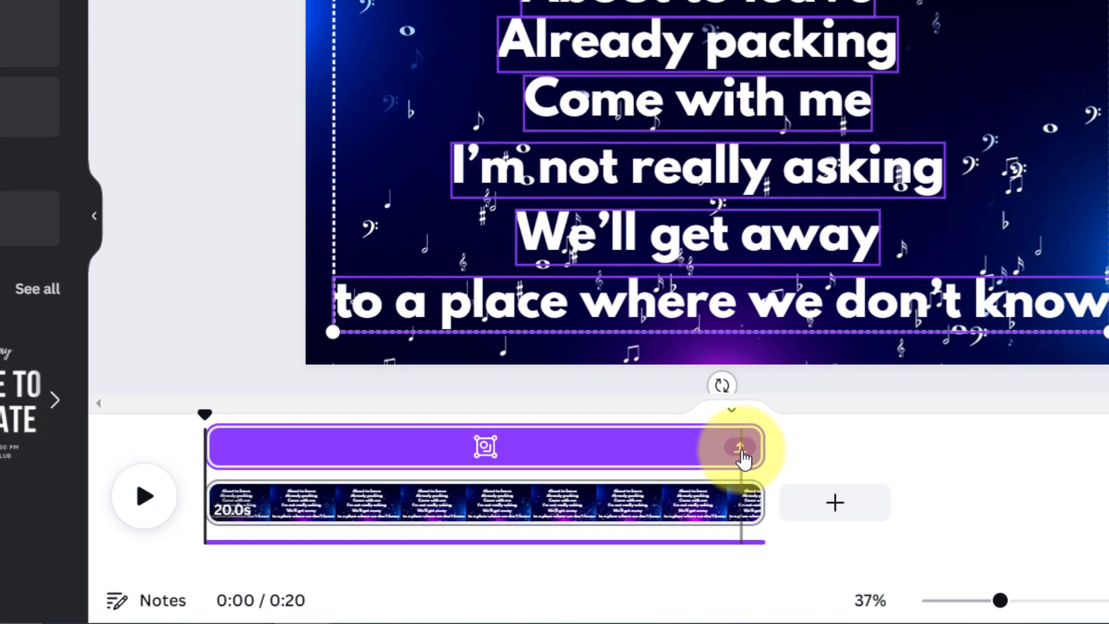
pyautogui.click(741, 449)
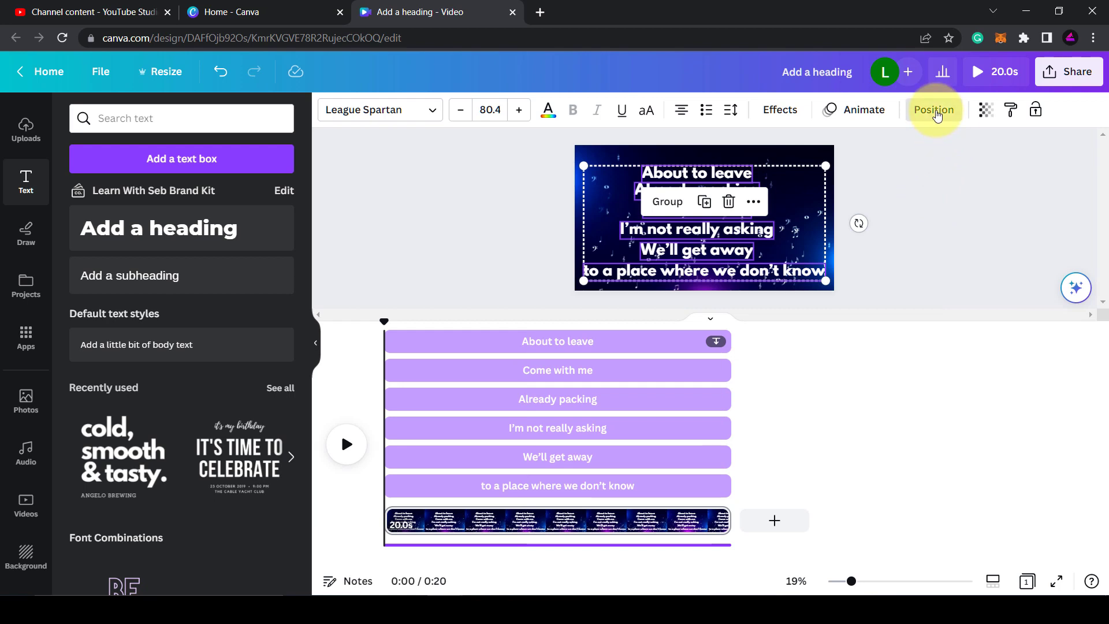
# Step: Show the Layers list, move the playhead to 0:07 and select the About to leave layer
pyautogui.click(936, 111)
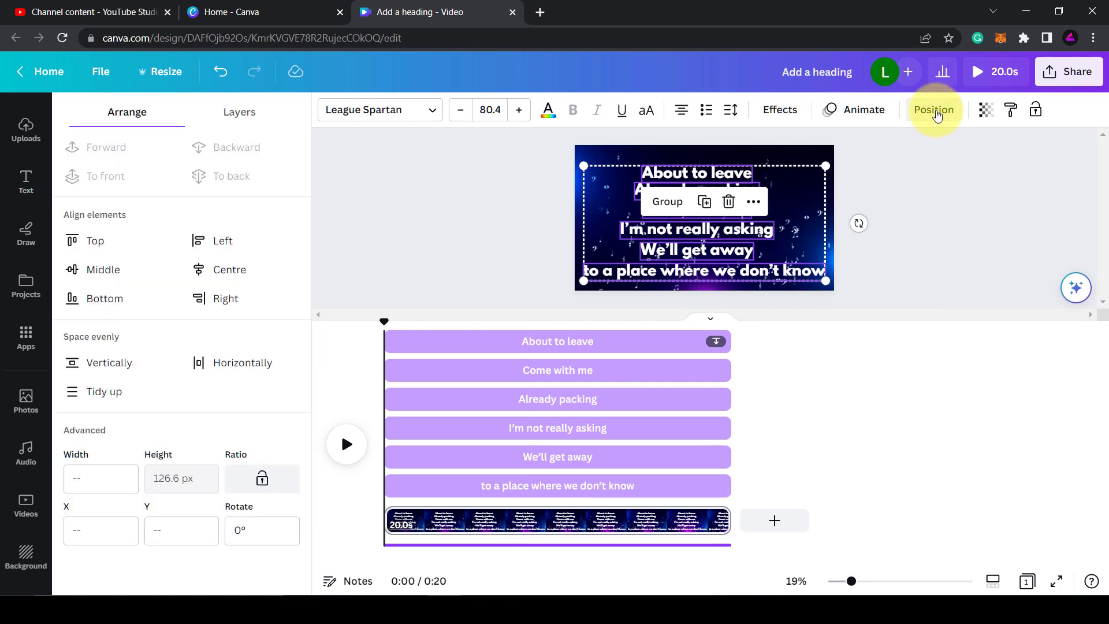
pyautogui.click(228, 112)
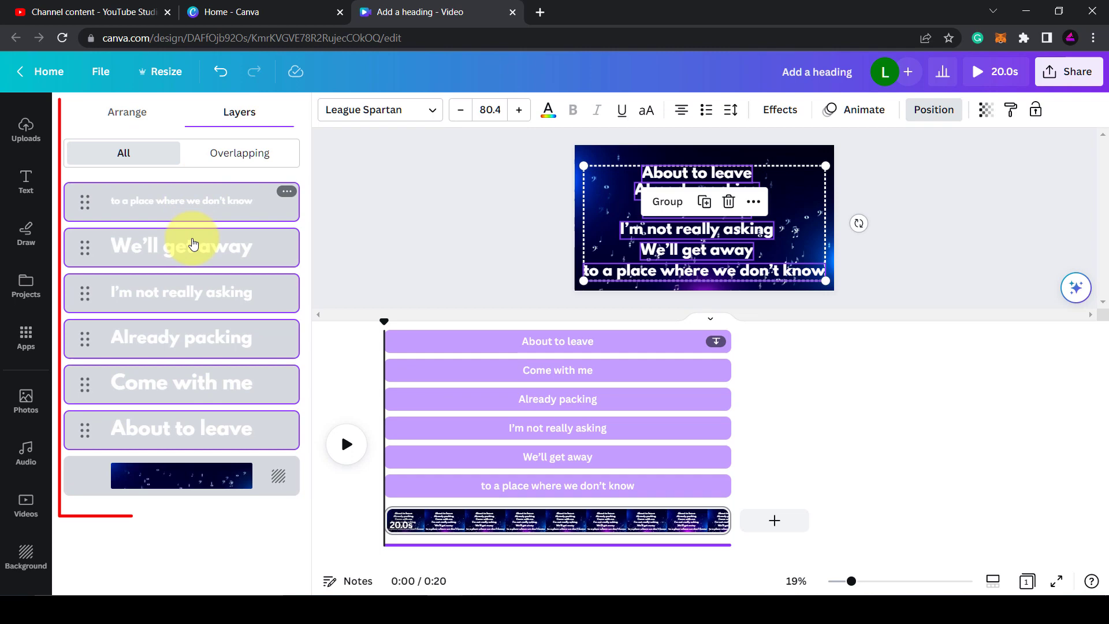
pyautogui.click(206, 448)
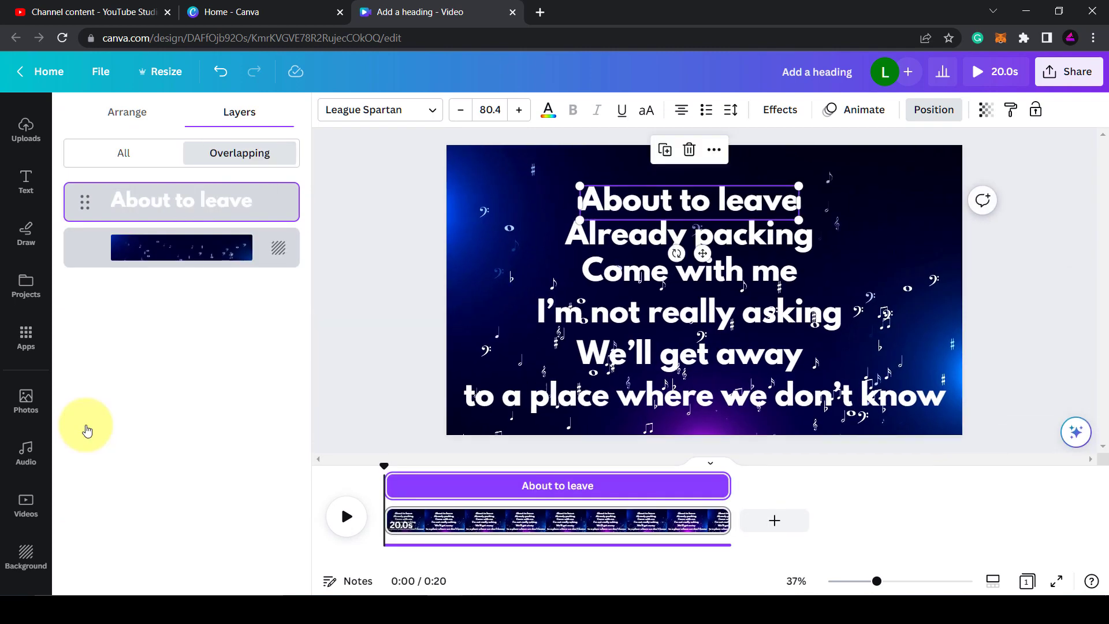
pyautogui.click(150, 160)
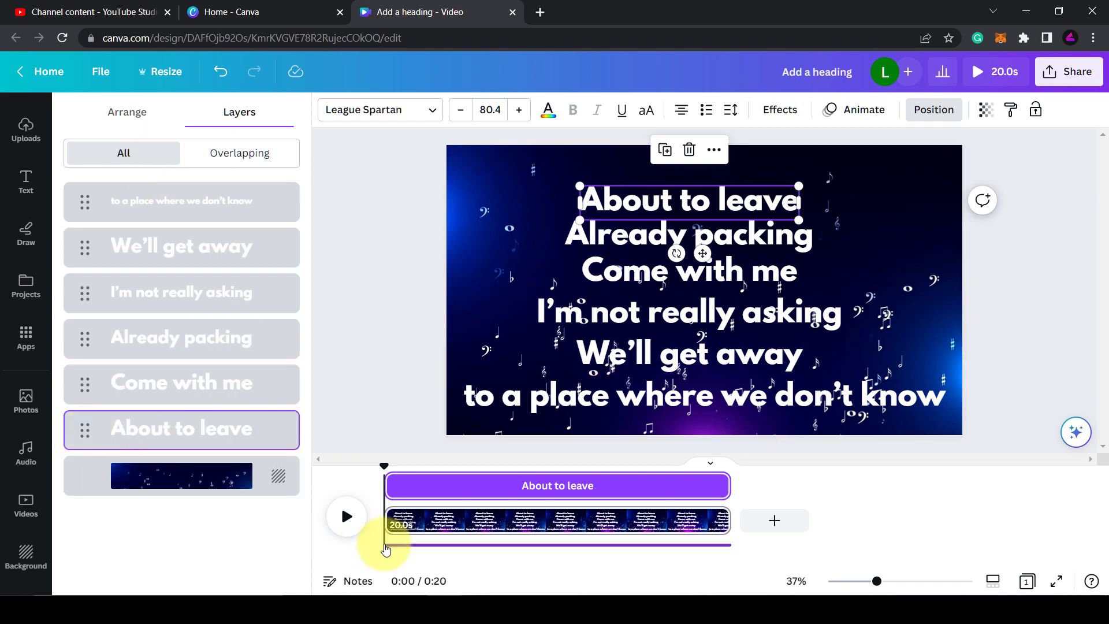
pyautogui.click(514, 492)
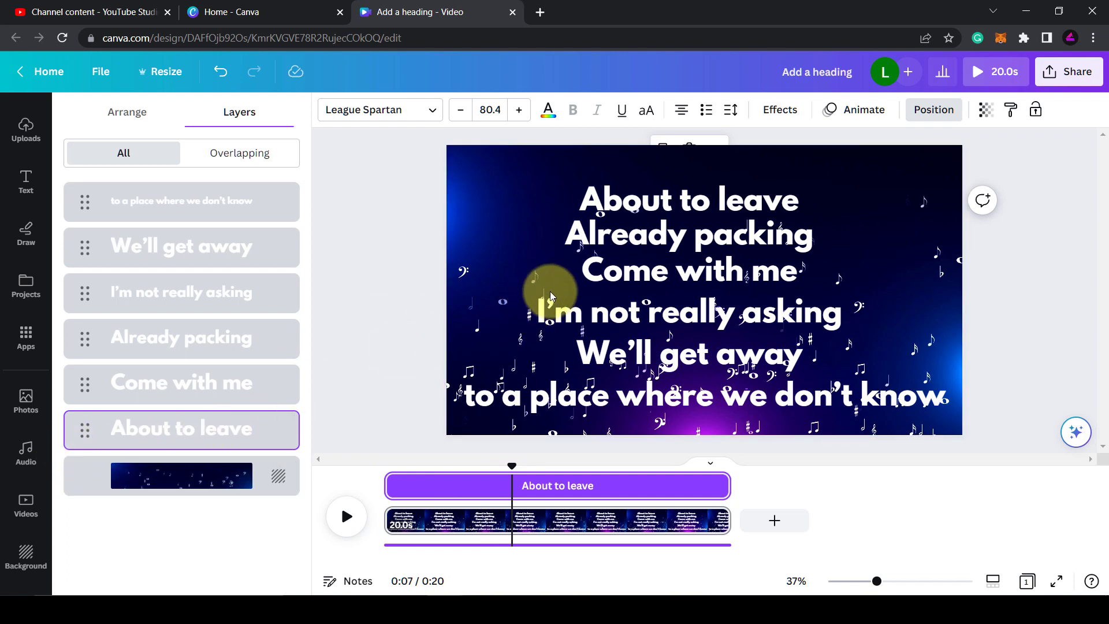
pyautogui.click(168, 434)
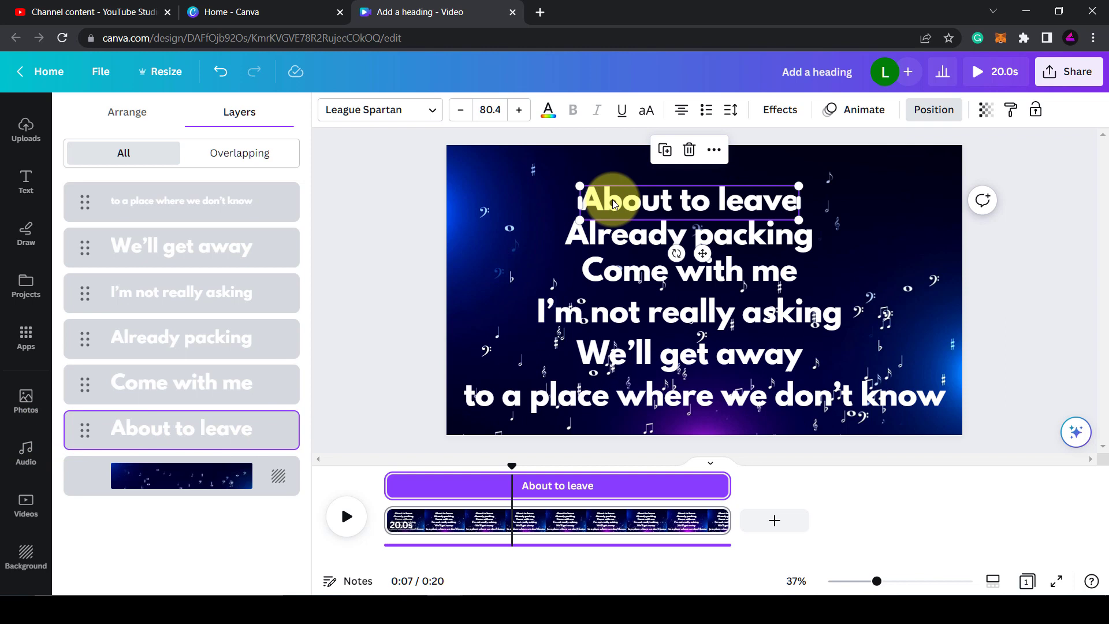
# Step: Drag layers into order: About to leave, Already packing, Come with me, I'm not really asking, We'll get away
pyautogui.moveTo(81, 432); pyautogui.dragTo(101, 205)
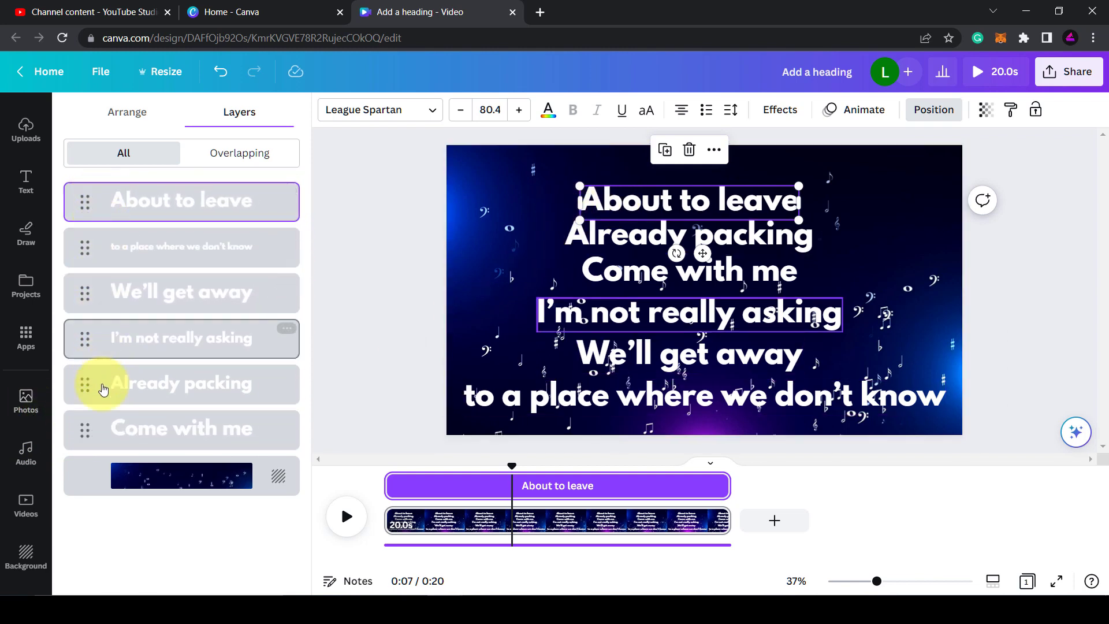
pyautogui.moveTo(182, 429)
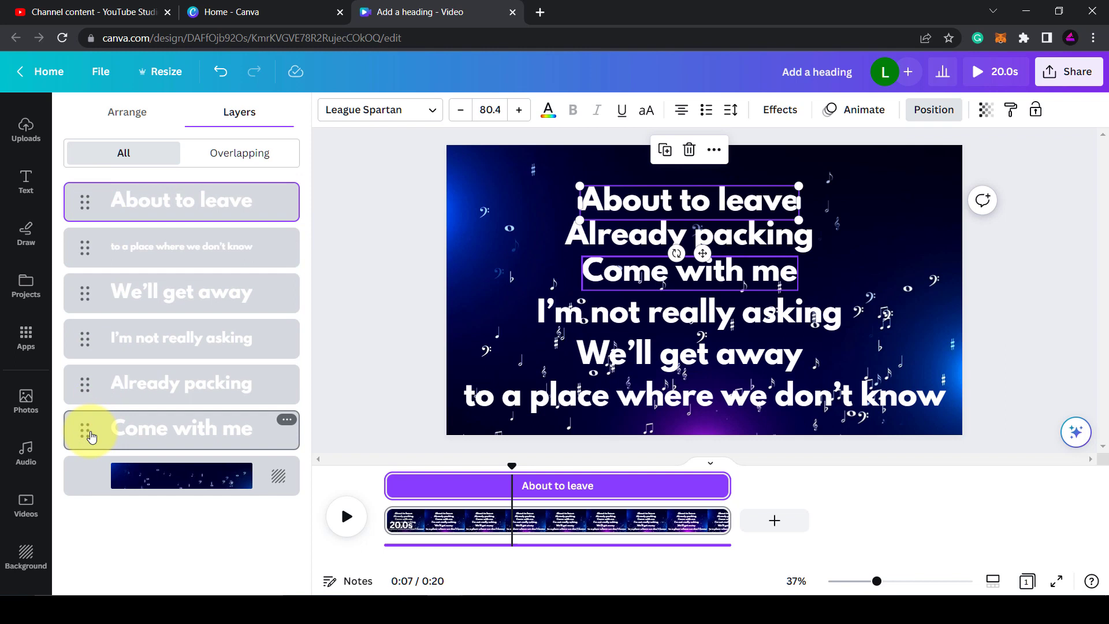
pyautogui.moveTo(85, 392); pyautogui.dragTo(91, 248)
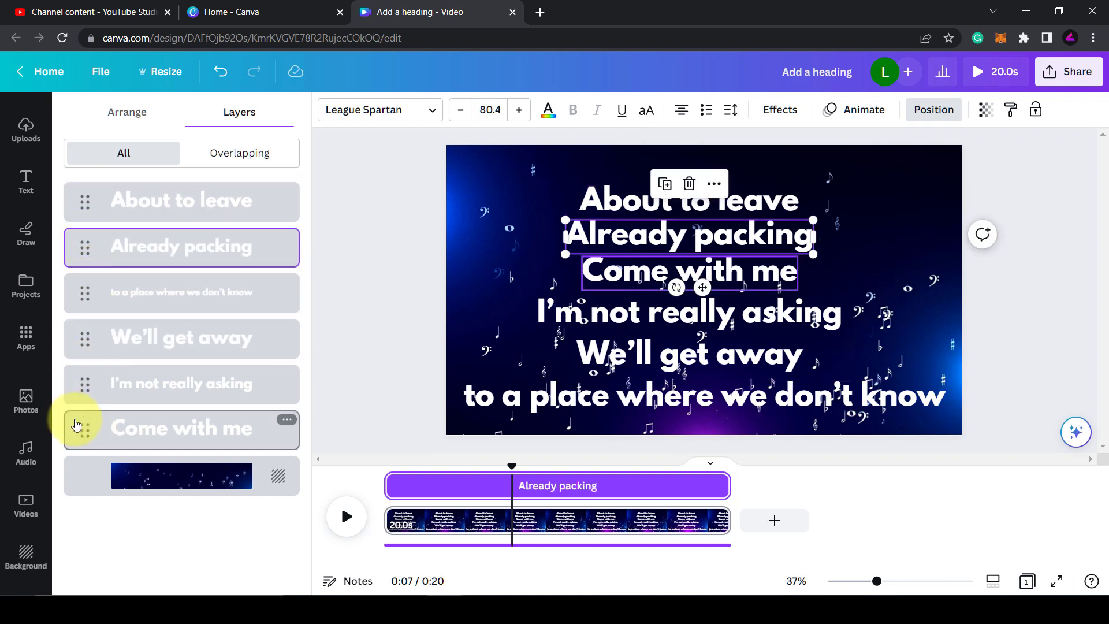
pyautogui.moveTo(81, 428); pyautogui.dragTo(83, 280)
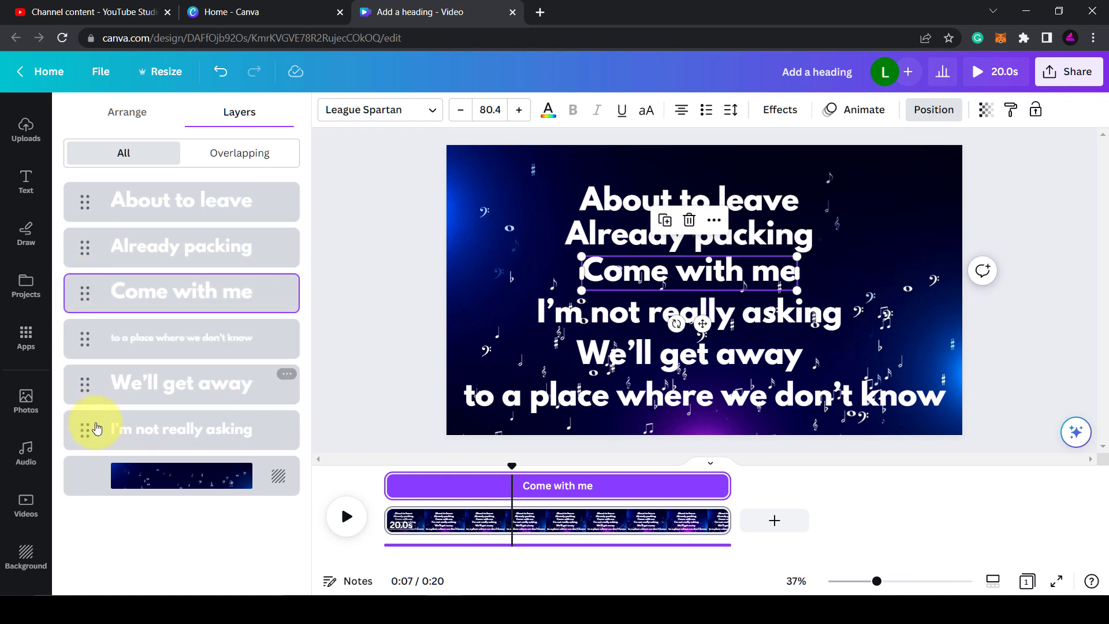
pyautogui.moveTo(85, 429); pyautogui.dragTo(82, 334)
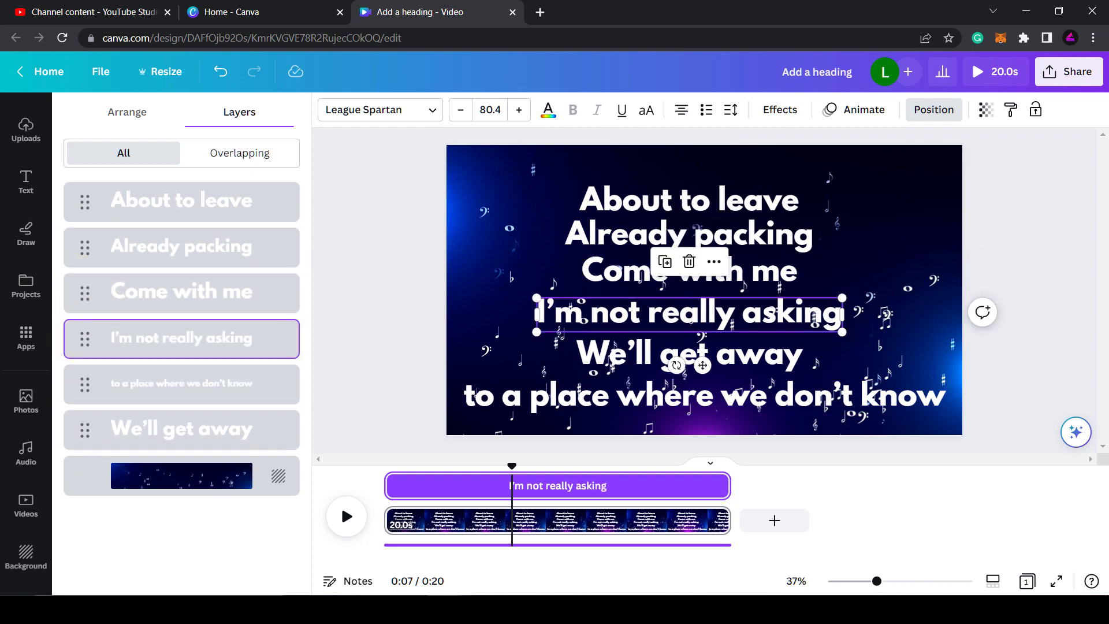
pyautogui.moveTo(85, 429); pyautogui.dragTo(78, 370)
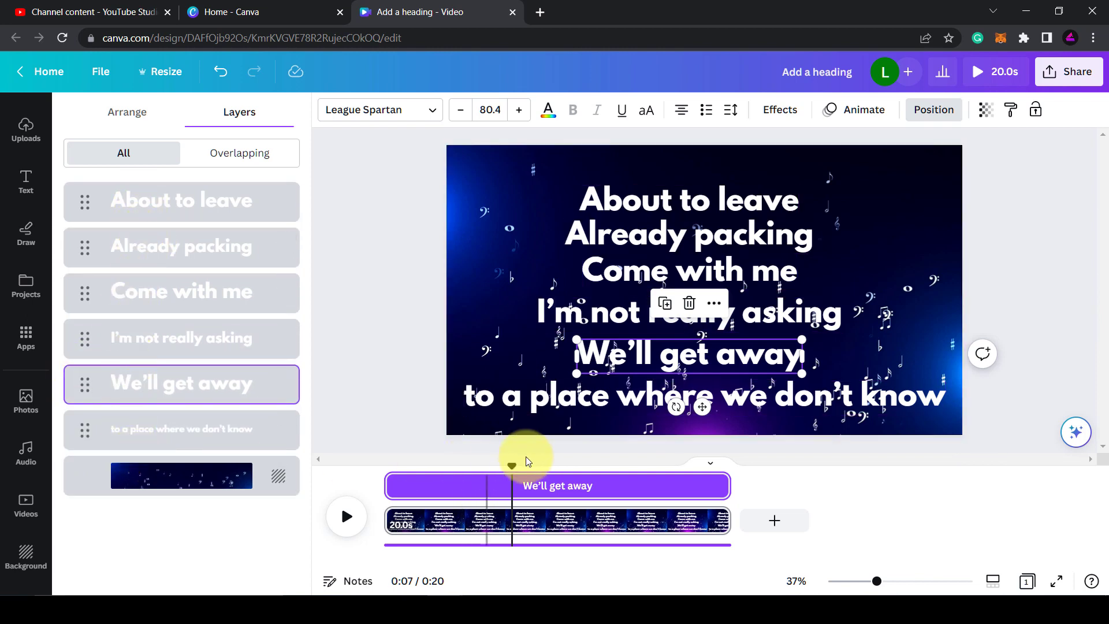
# Step: Marquee-select all six reordered lyric lines and expand their shared timing into per-line tracks
pyautogui.click(480, 452)
pyautogui.click(474, 442)
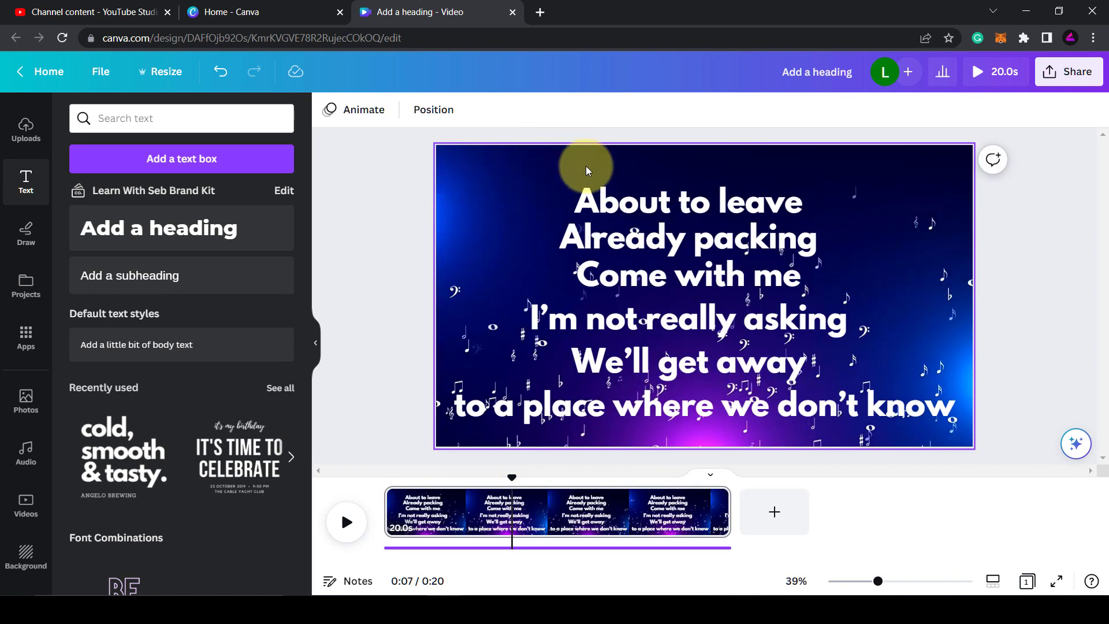
pyautogui.moveTo(542, 198); pyautogui.dragTo(671, 436)
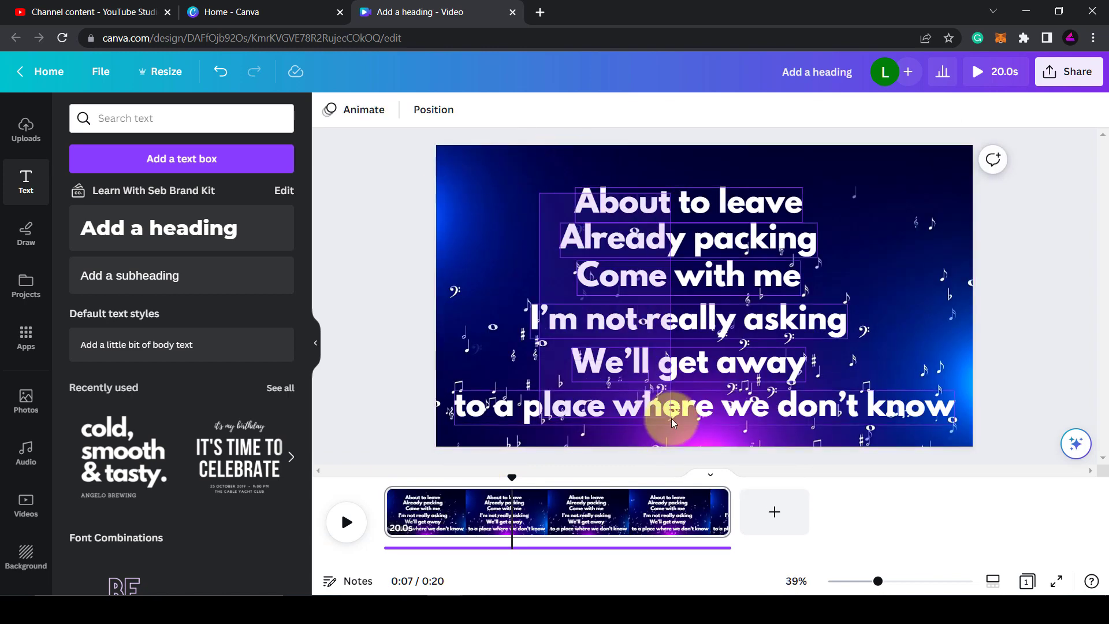
pyautogui.click(751, 154)
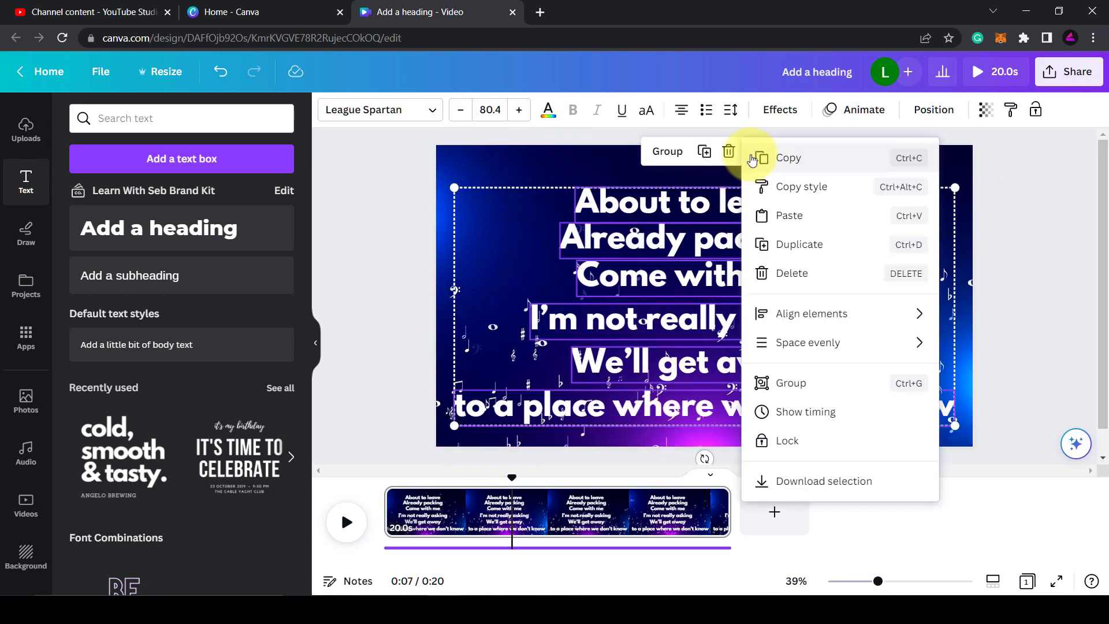
pyautogui.click(801, 416)
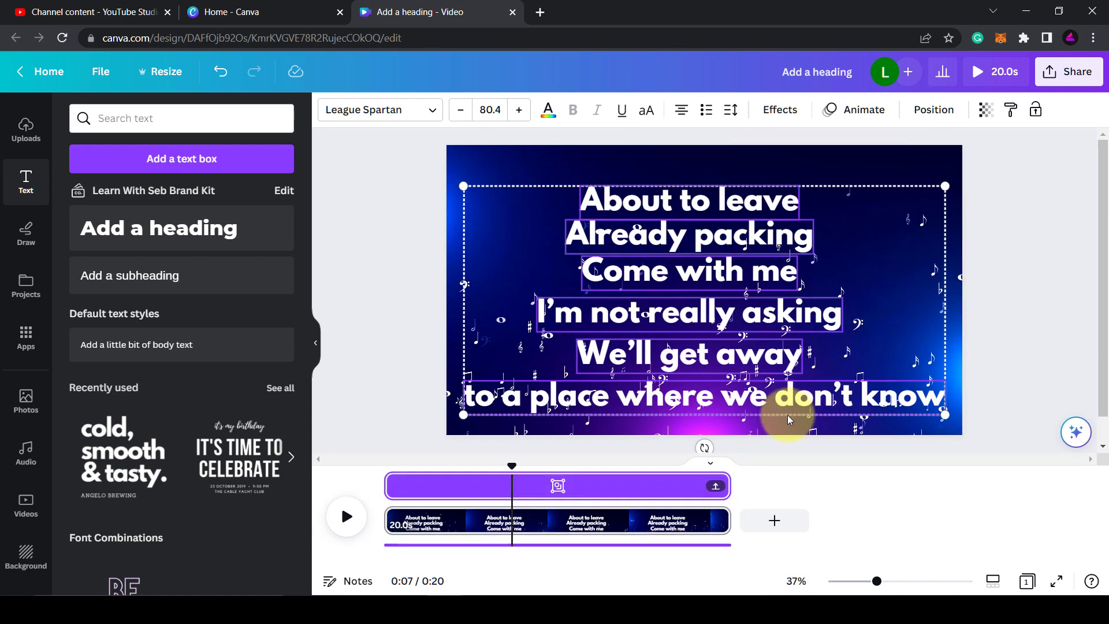
pyautogui.click(716, 487)
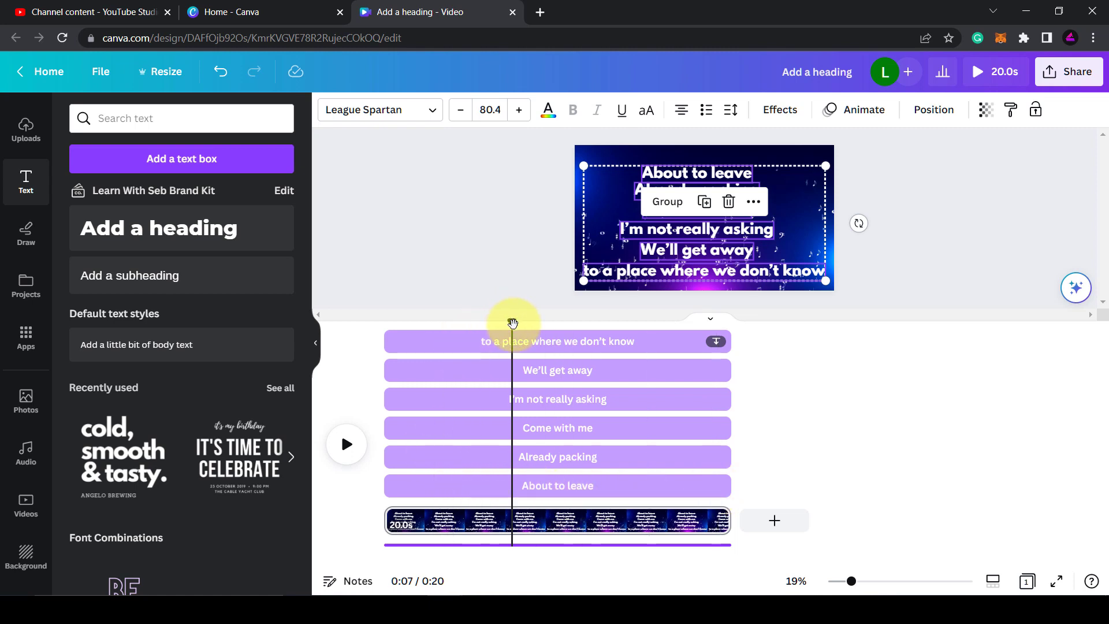
# Step: Shorten About to leave to about 2.1 seconds and start Already packing right after it
pyautogui.moveTo(512, 324); pyautogui.dragTo(374, 327)
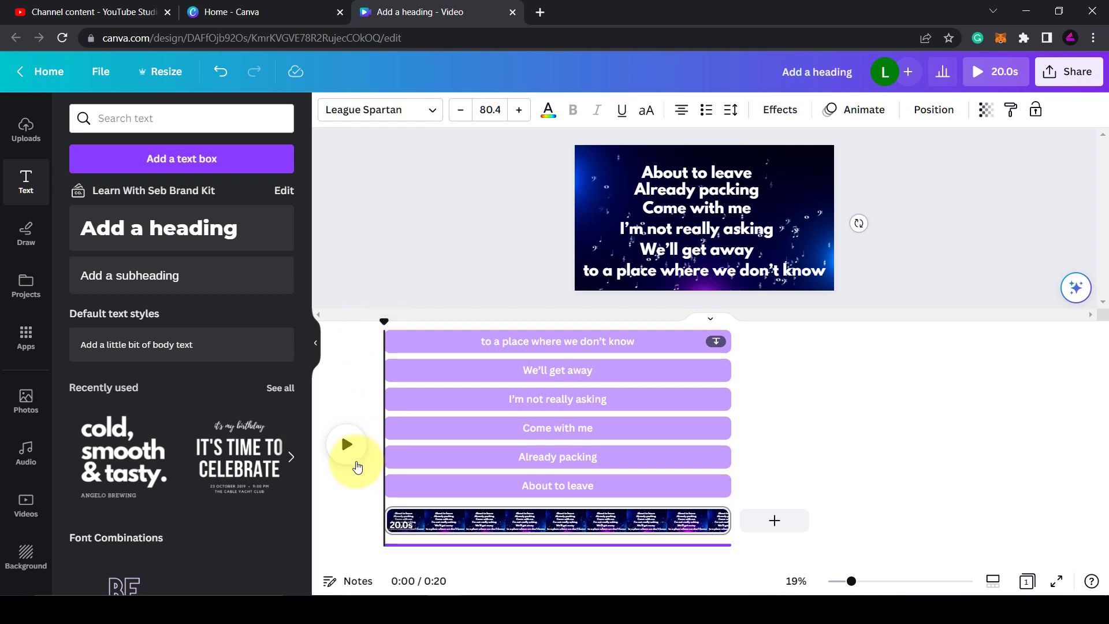
pyautogui.click(347, 447)
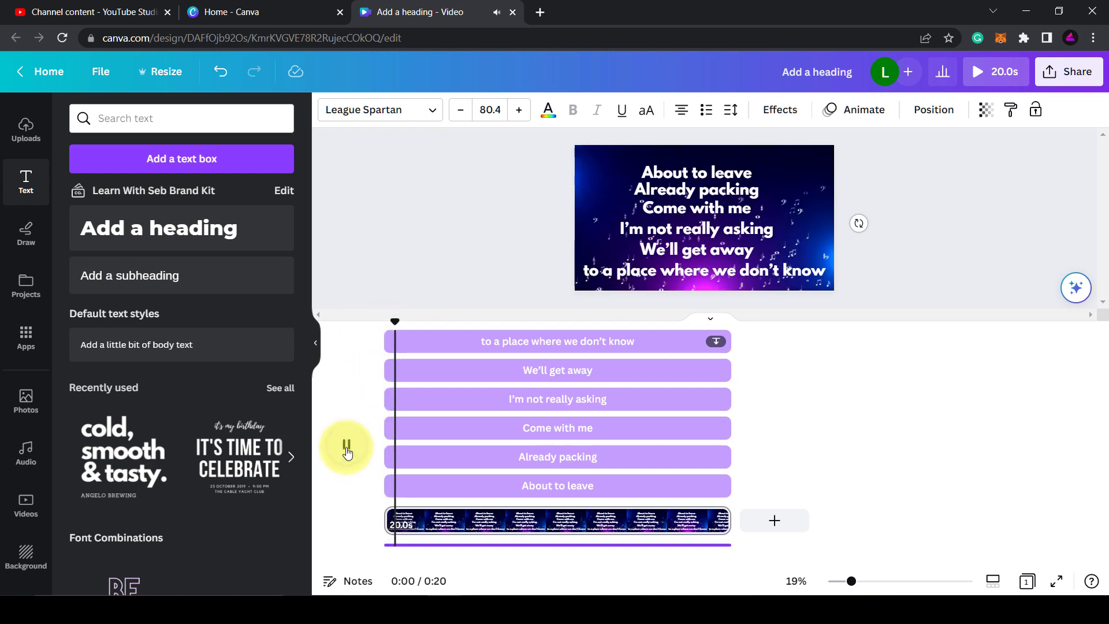
pyautogui.click(347, 448)
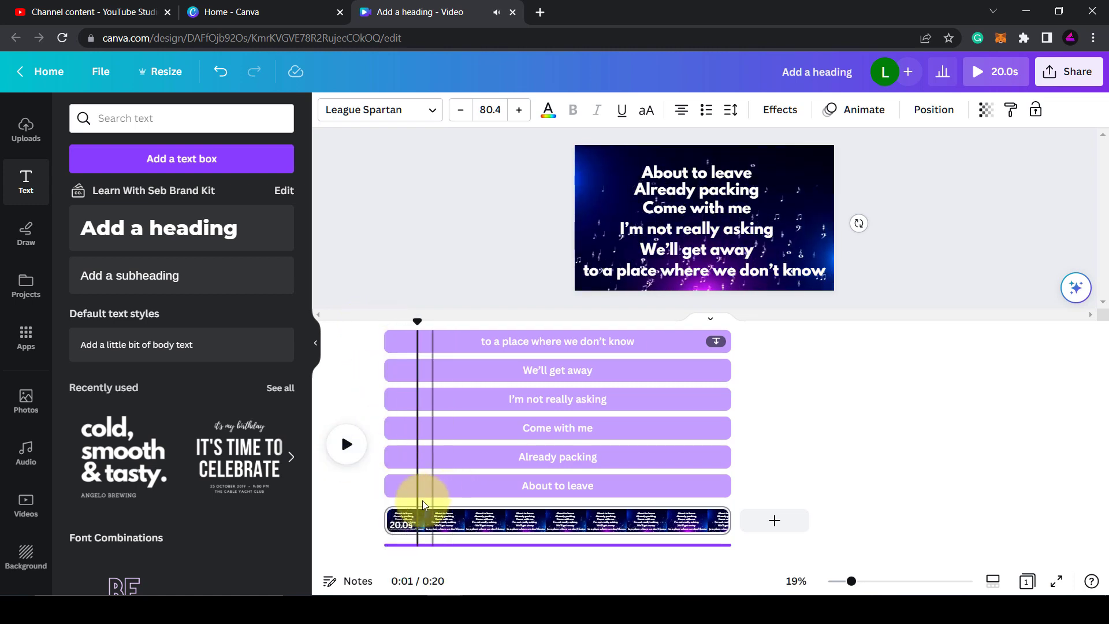
pyautogui.click(391, 491)
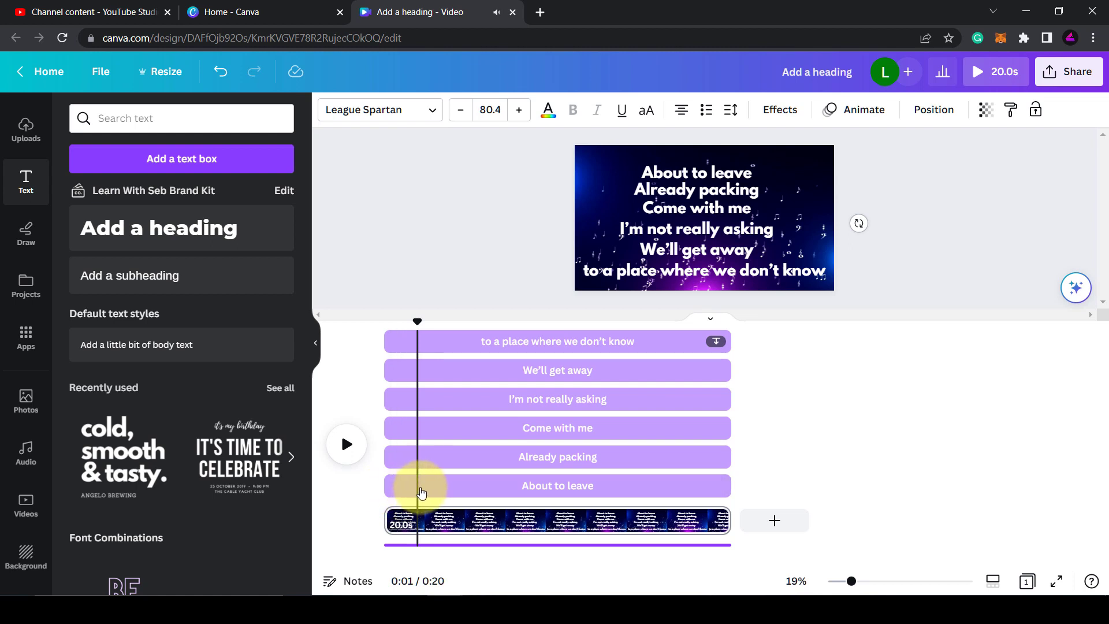
pyautogui.moveTo(729, 481); pyautogui.dragTo(421, 513)
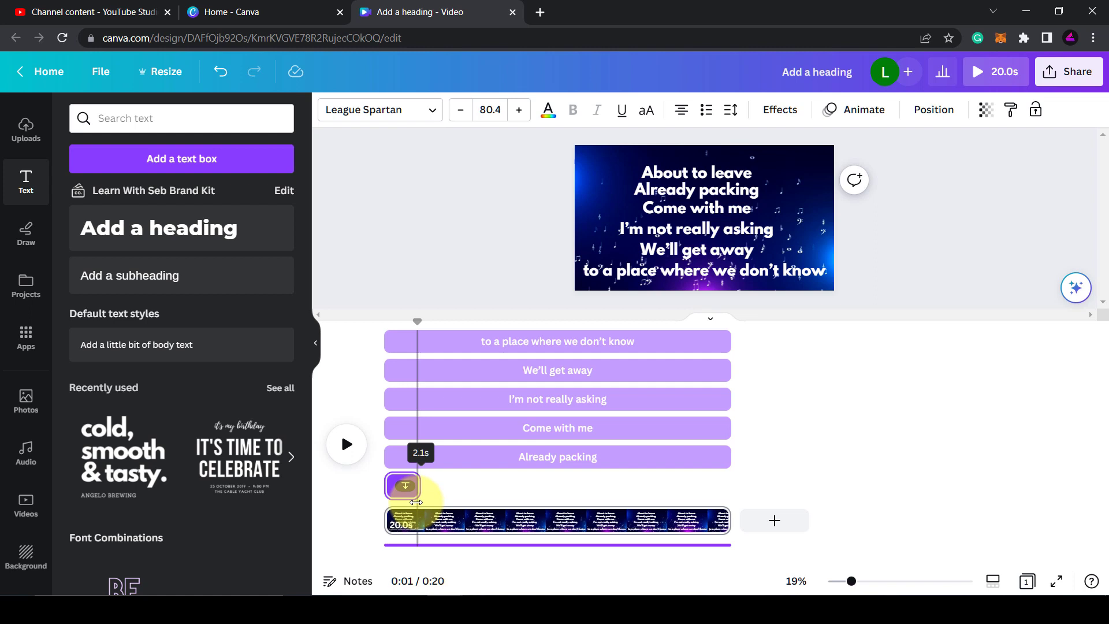
pyautogui.moveTo(415, 495); pyautogui.dragTo(412, 497)
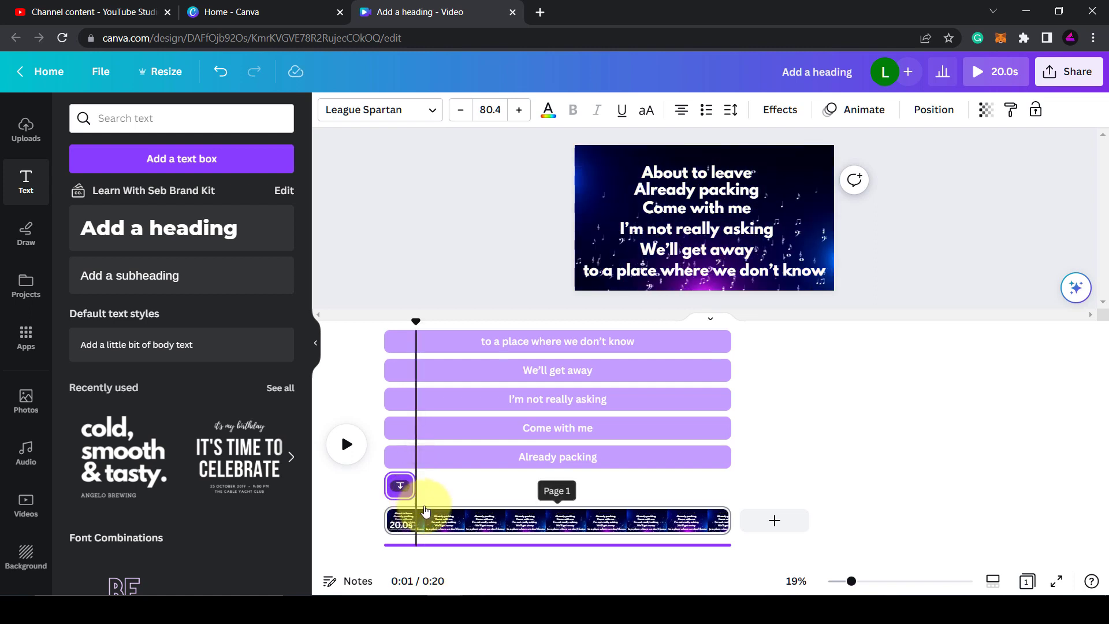
pyautogui.click(340, 452)
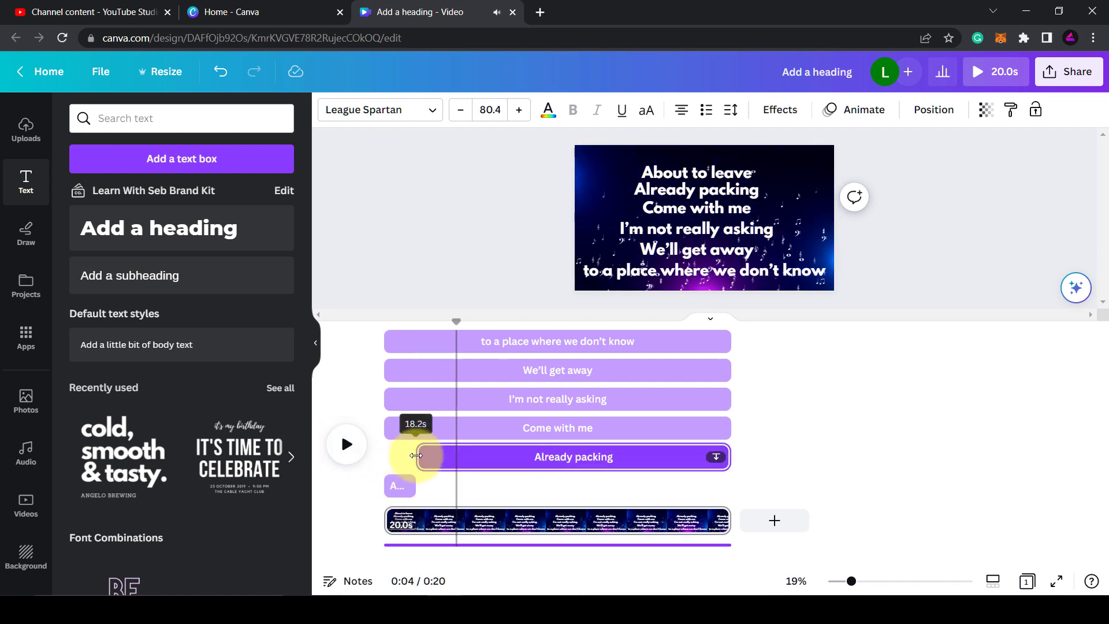
pyautogui.moveTo(730, 457); pyautogui.dragTo(446, 456)
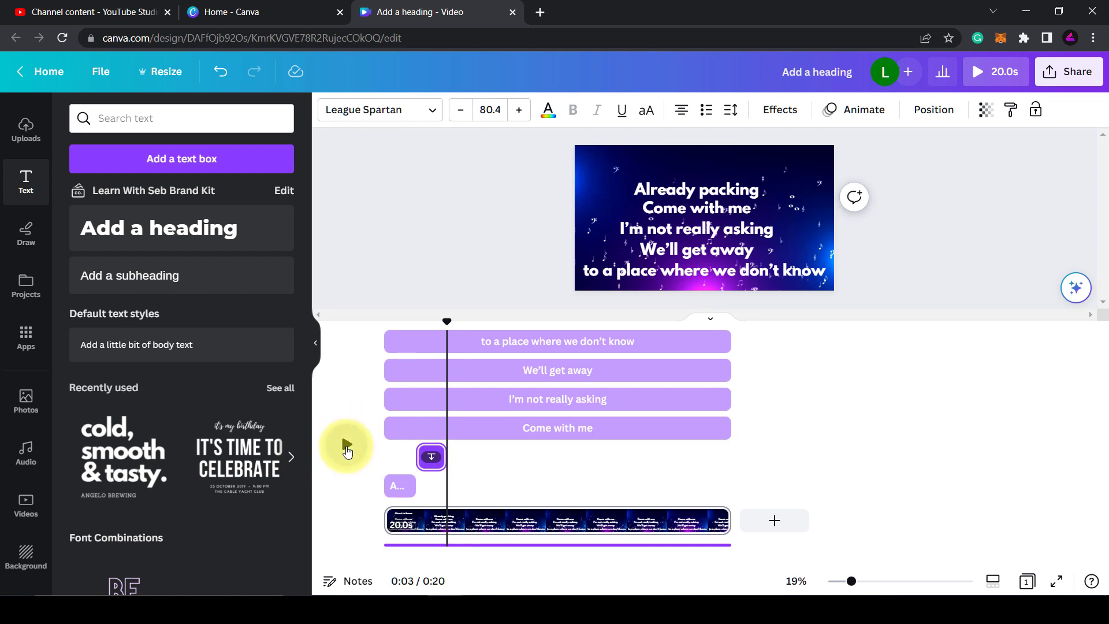
# Step: Start Come with me at four seconds, then trim both ends of I'm not really asking later
pyautogui.click(346, 448)
pyautogui.click(399, 427)
pyautogui.moveTo(386, 427); pyautogui.dragTo(457, 428)
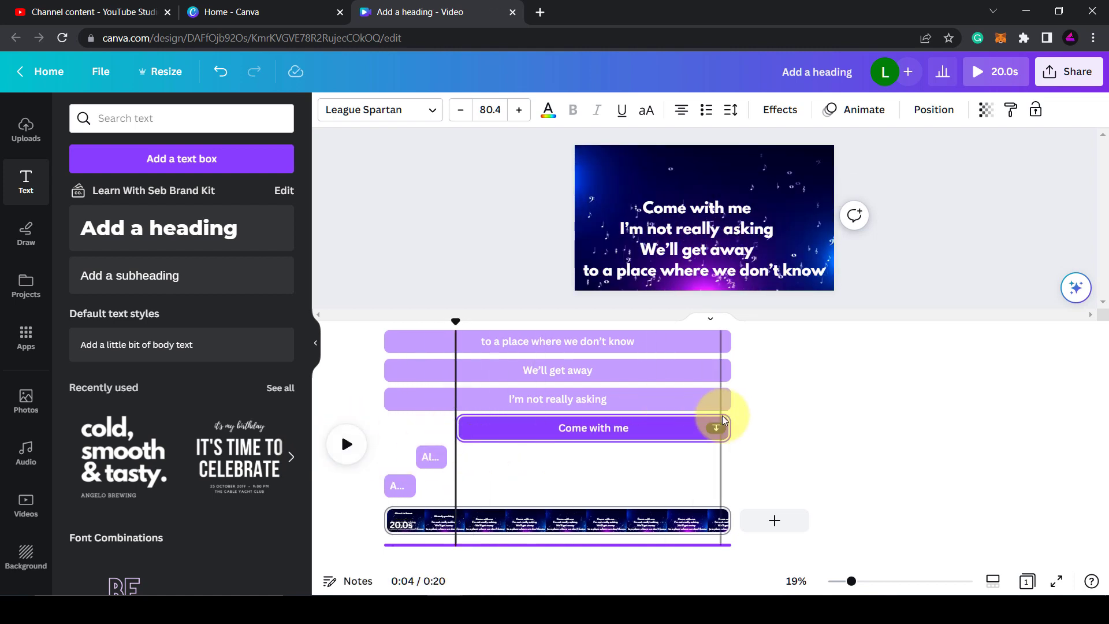
pyautogui.moveTo(724, 420); pyautogui.dragTo(506, 428)
pyautogui.click(343, 447)
pyautogui.moveTo(385, 398); pyautogui.dragTo(510, 398)
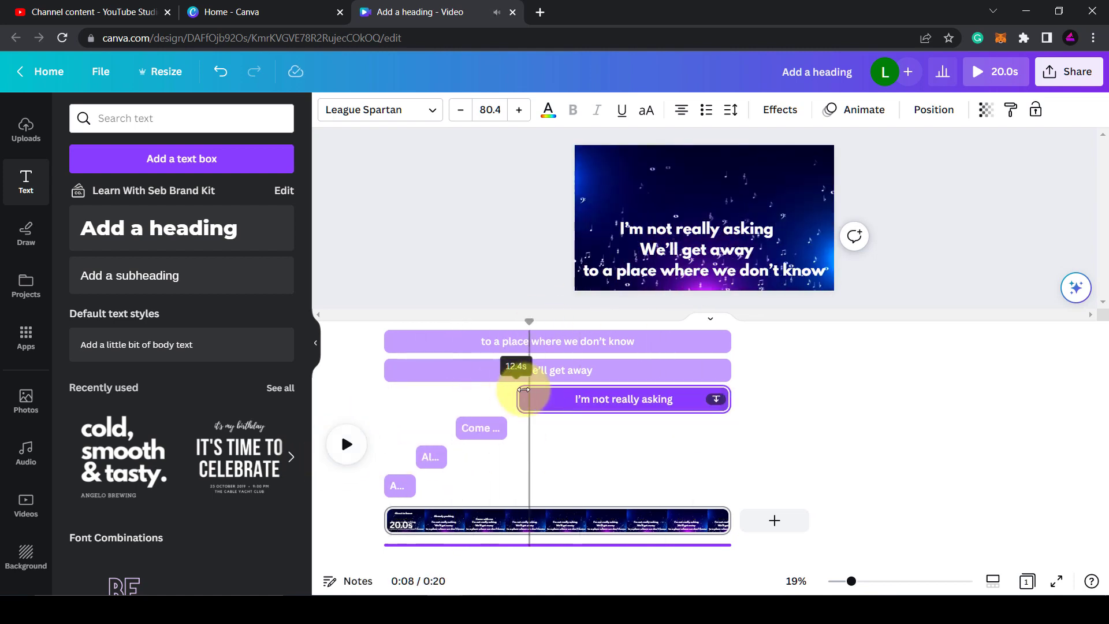
pyautogui.moveTo(729, 399); pyautogui.dragTo(545, 400)
# Step: Trim We'll get away and the final line into later, shorter slots
pyautogui.click(346, 445)
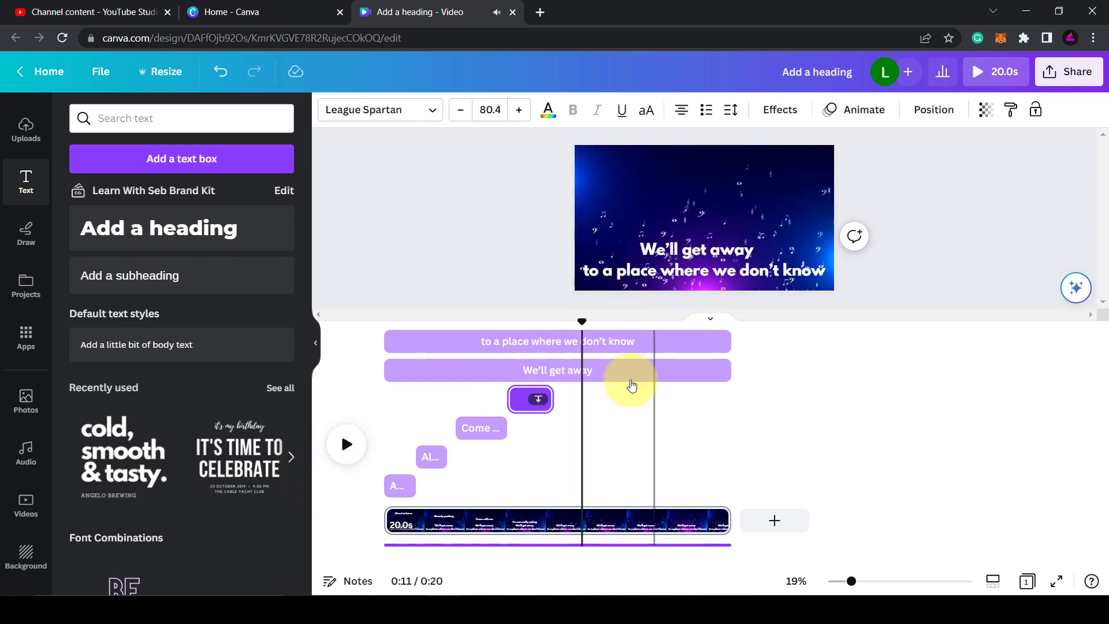
pyautogui.moveTo(385, 369); pyautogui.dragTo(542, 370)
pyautogui.moveTo(730, 364); pyautogui.dragTo(582, 370)
pyautogui.moveTo(385, 341); pyautogui.dragTo(570, 341)
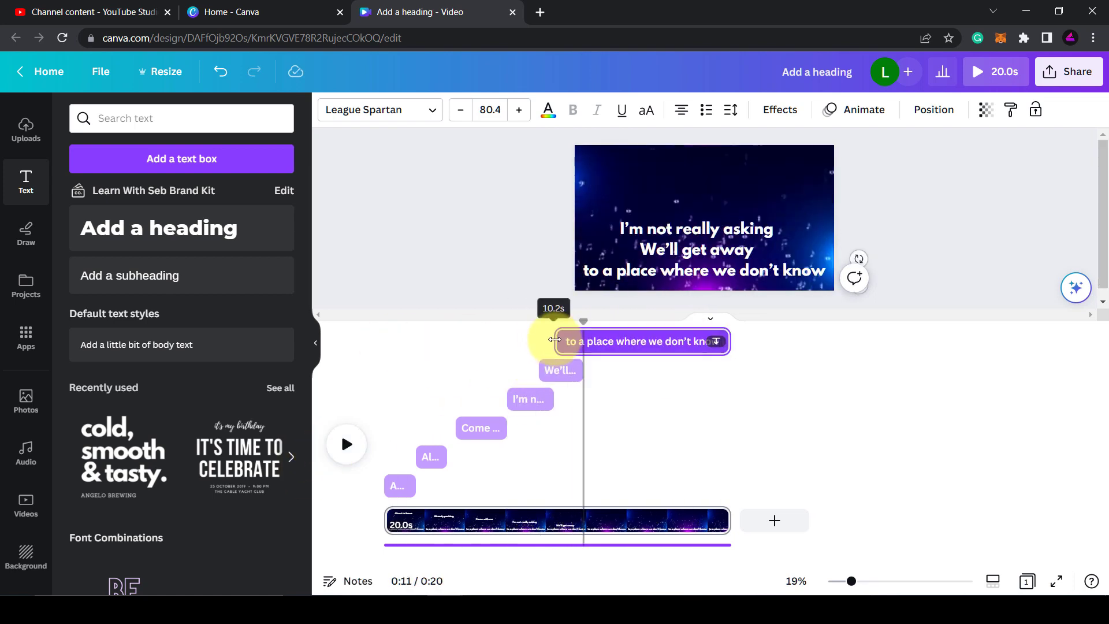
pyautogui.moveTo(729, 340); pyautogui.dragTo(626, 350)
# Step: Preview from the start and shorten how long Come with me stays on screen
pyautogui.click(384, 321)
pyautogui.click(347, 460)
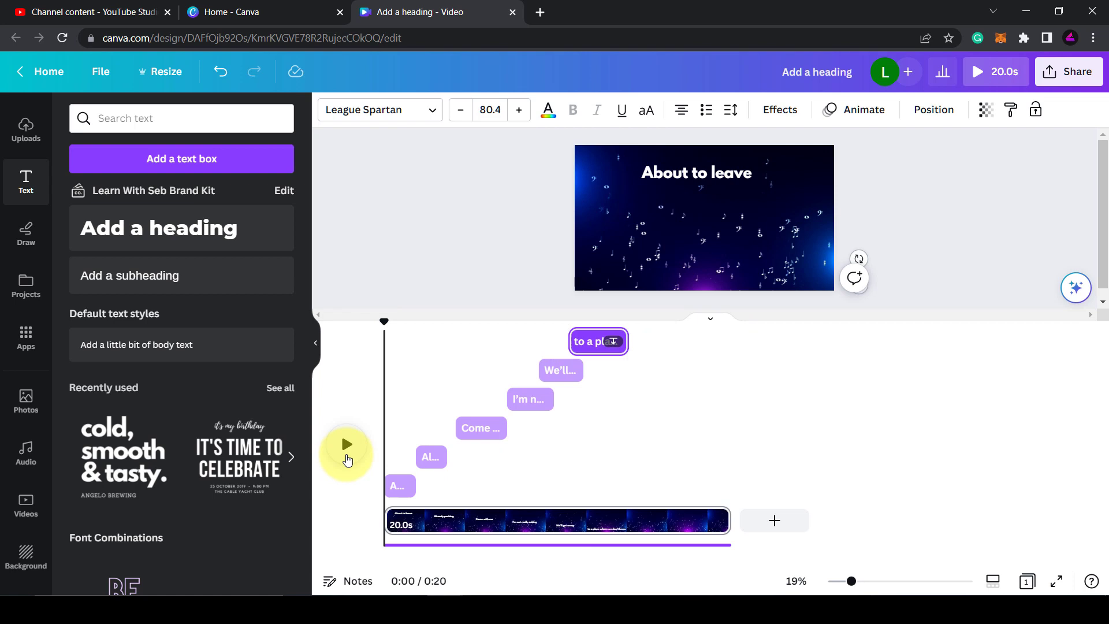
pyautogui.click(352, 452)
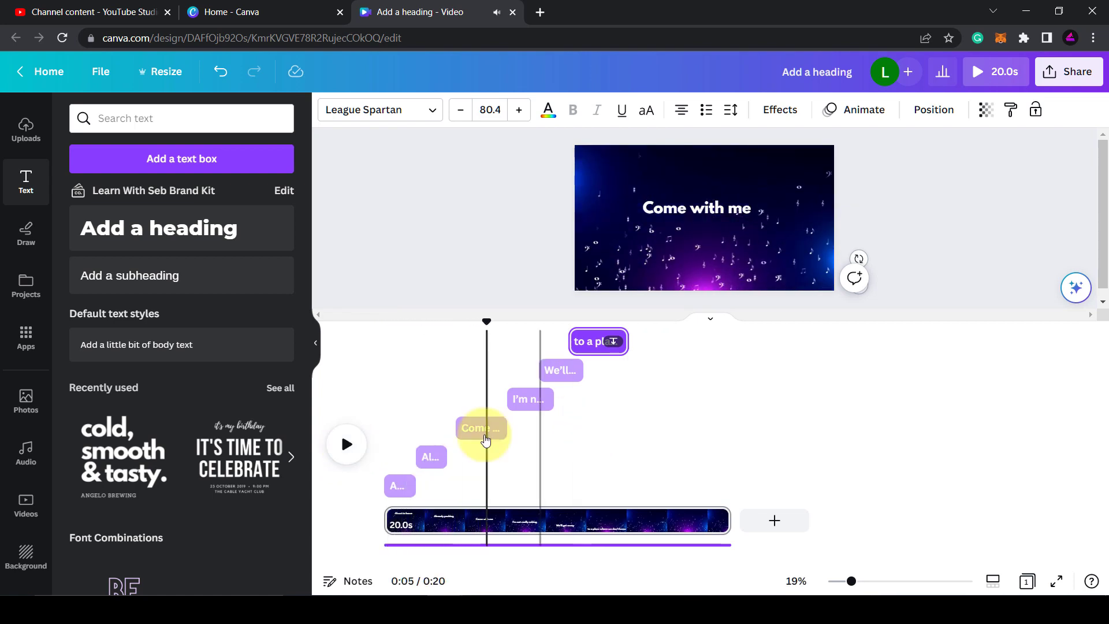
pyautogui.moveTo(456, 428); pyautogui.dragTo(484, 428)
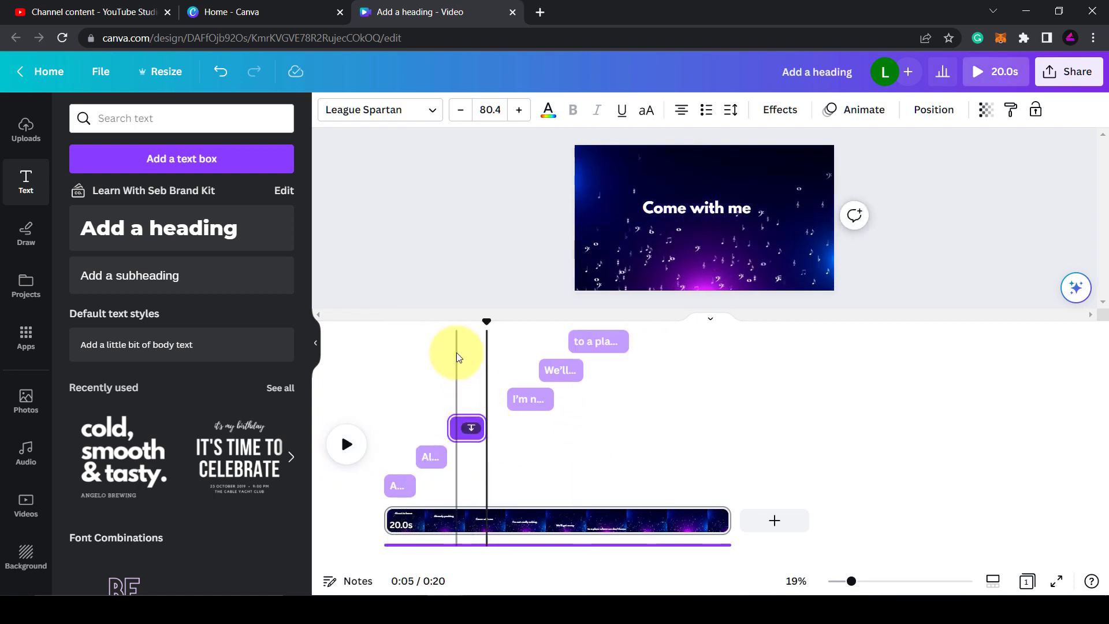
pyautogui.click(350, 444)
pyautogui.click(346, 444)
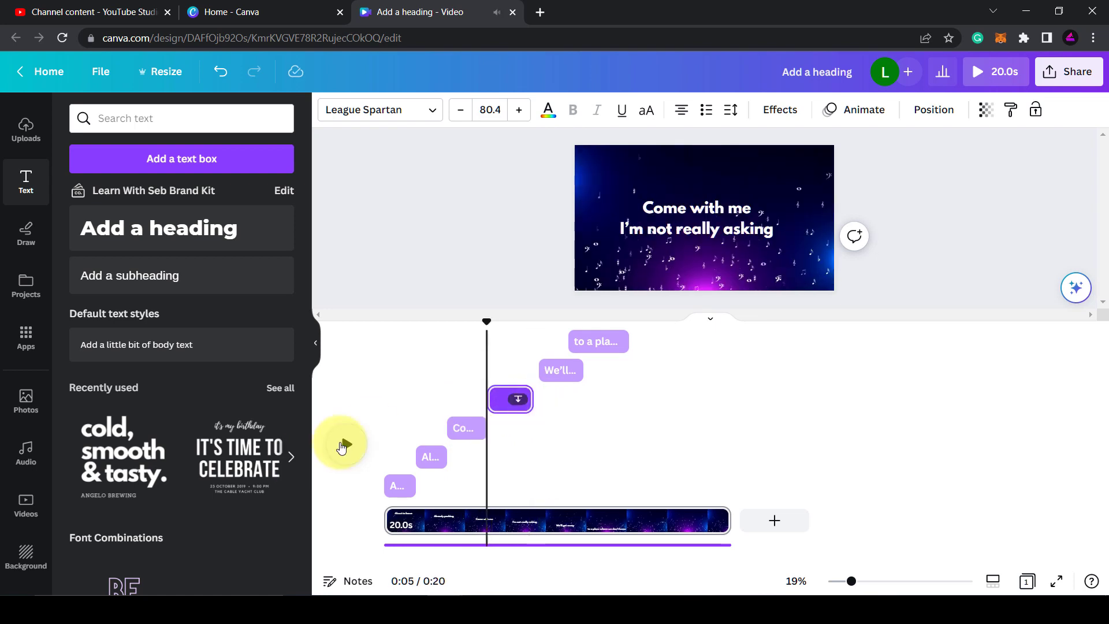
# Step: Shorten We'll get away's clip, then replay the whole lyric video from 0:00
pyautogui.click(344, 447)
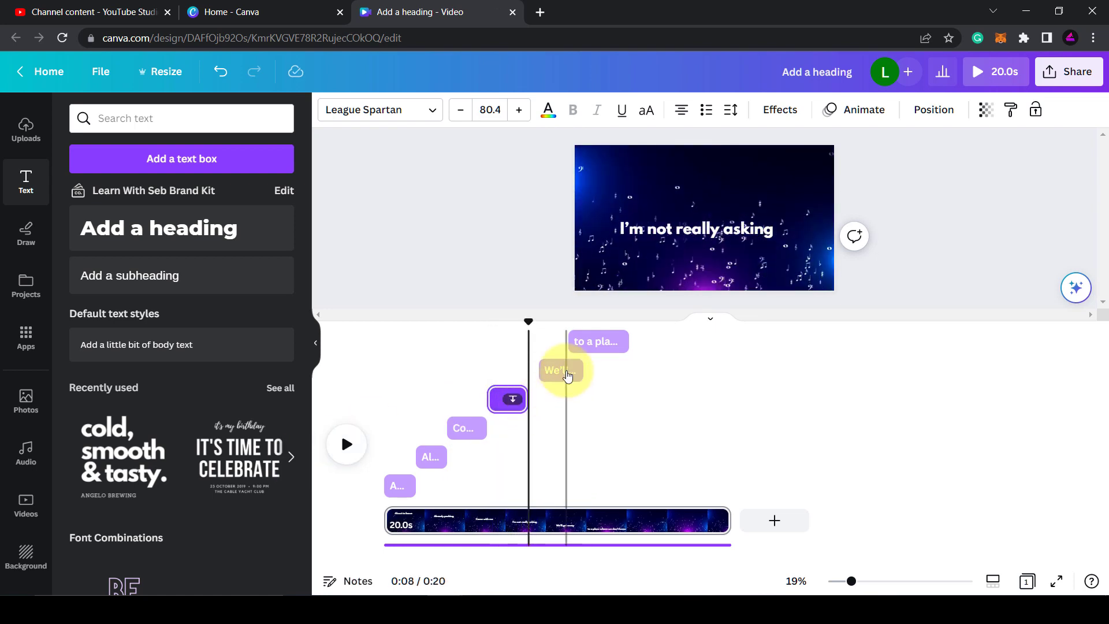
pyautogui.click(559, 374)
pyautogui.click(346, 445)
pyautogui.click(347, 444)
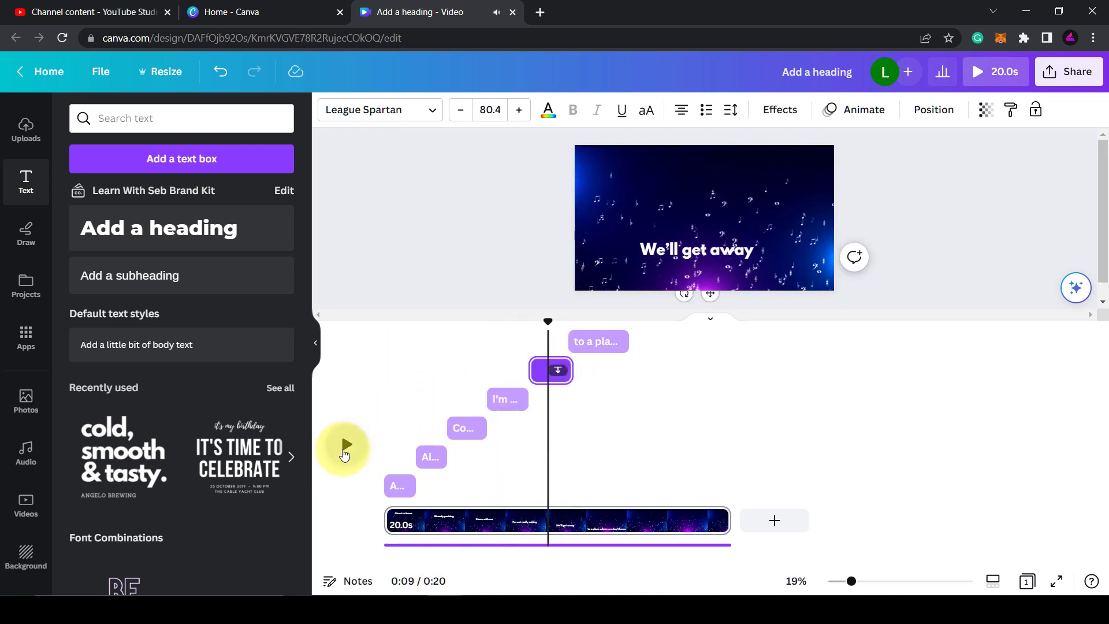
pyautogui.moveTo(572, 366); pyautogui.dragTo(560, 369)
pyautogui.click(345, 446)
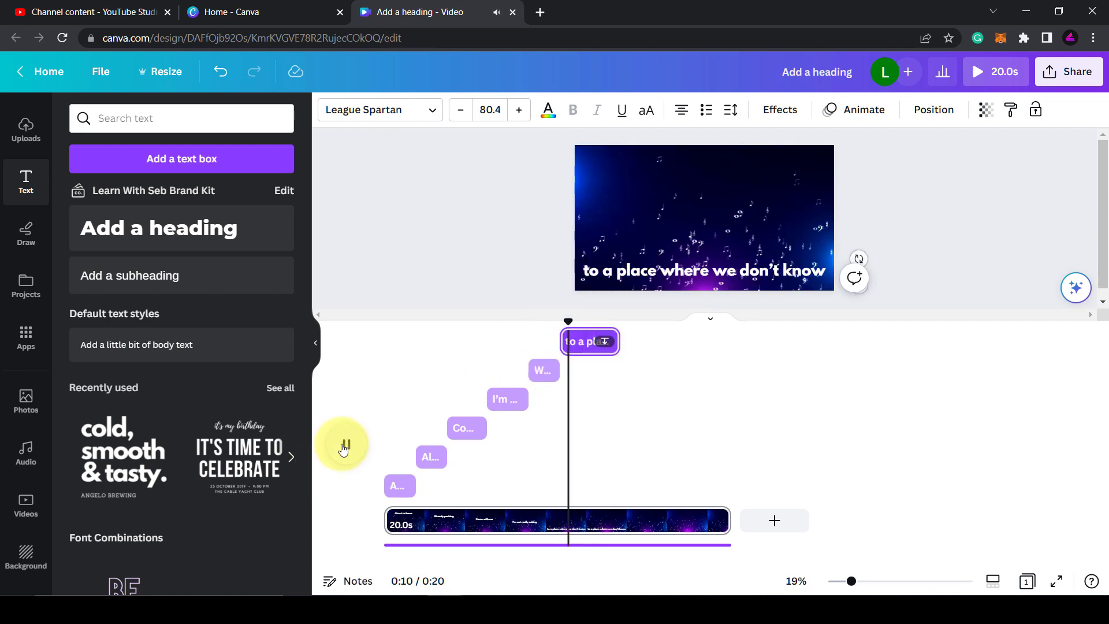
pyautogui.click(343, 446)
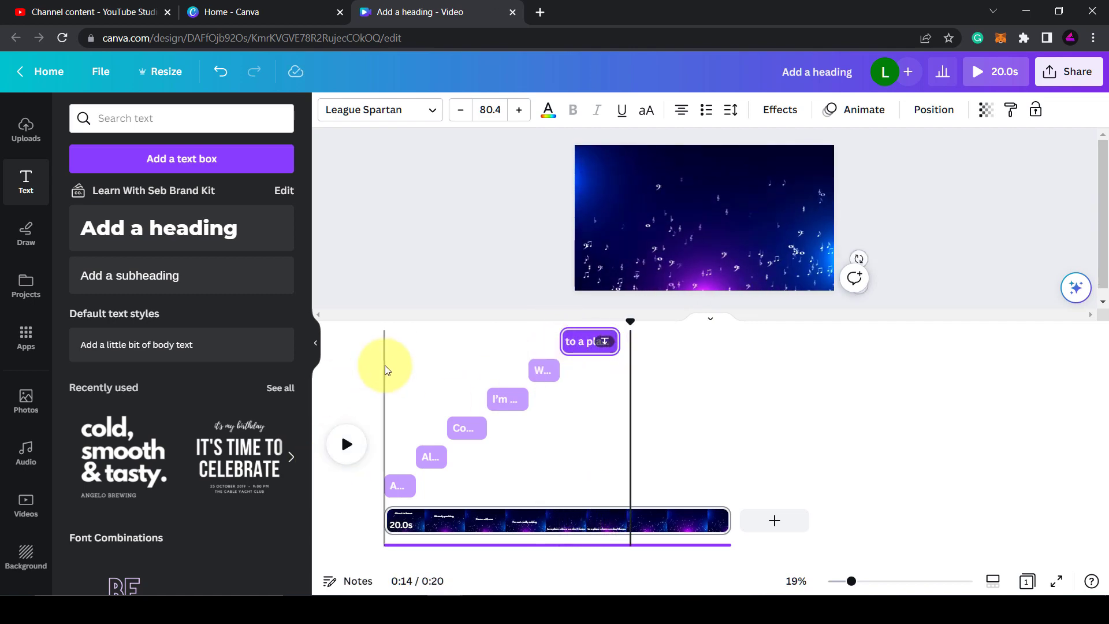
pyautogui.click(384, 362)
pyautogui.click(346, 444)
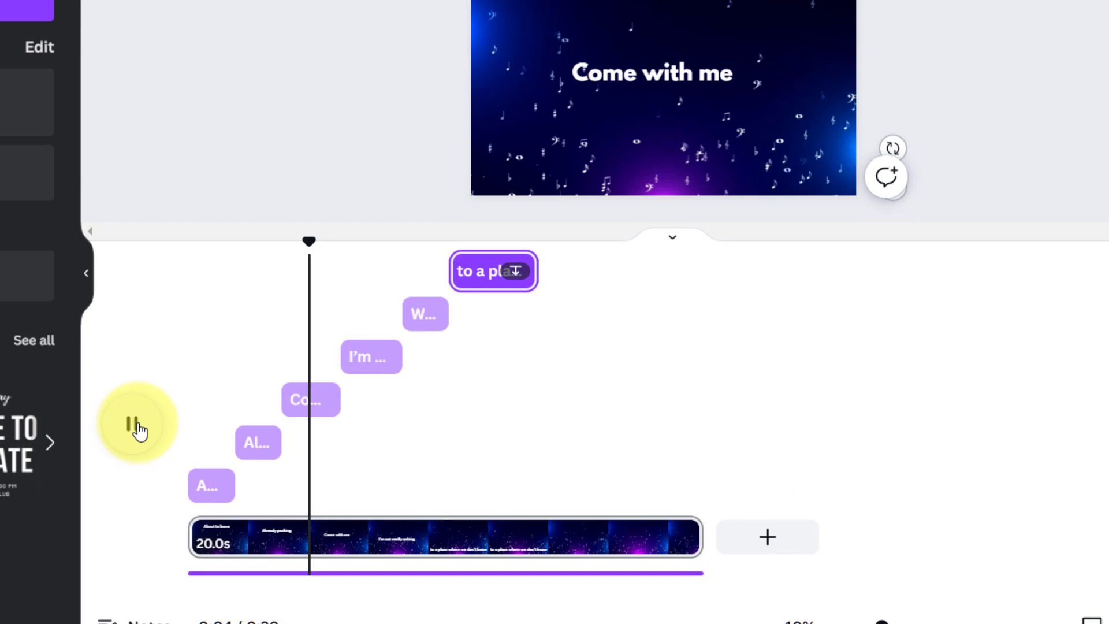
# Step: Shift 'Come with me' slightly later and adjust when 'I'm not really asking' starts
pyautogui.moveTo(263, 405); pyautogui.dragTo(267, 410)
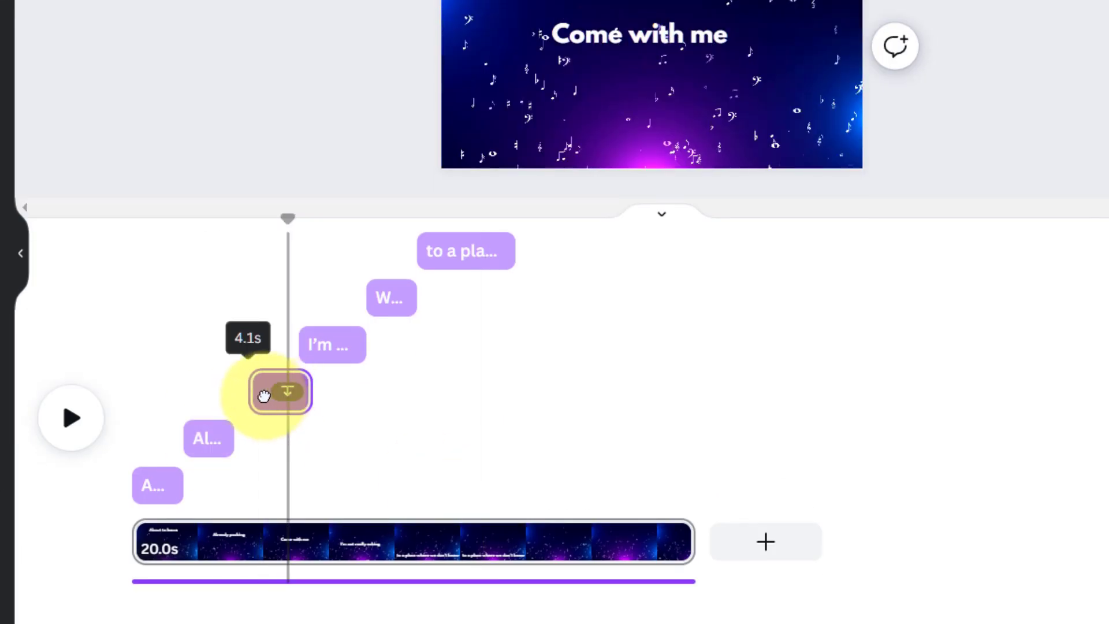
pyautogui.moveTo(267, 409); pyautogui.dragTo(275, 409)
pyautogui.click(72, 419)
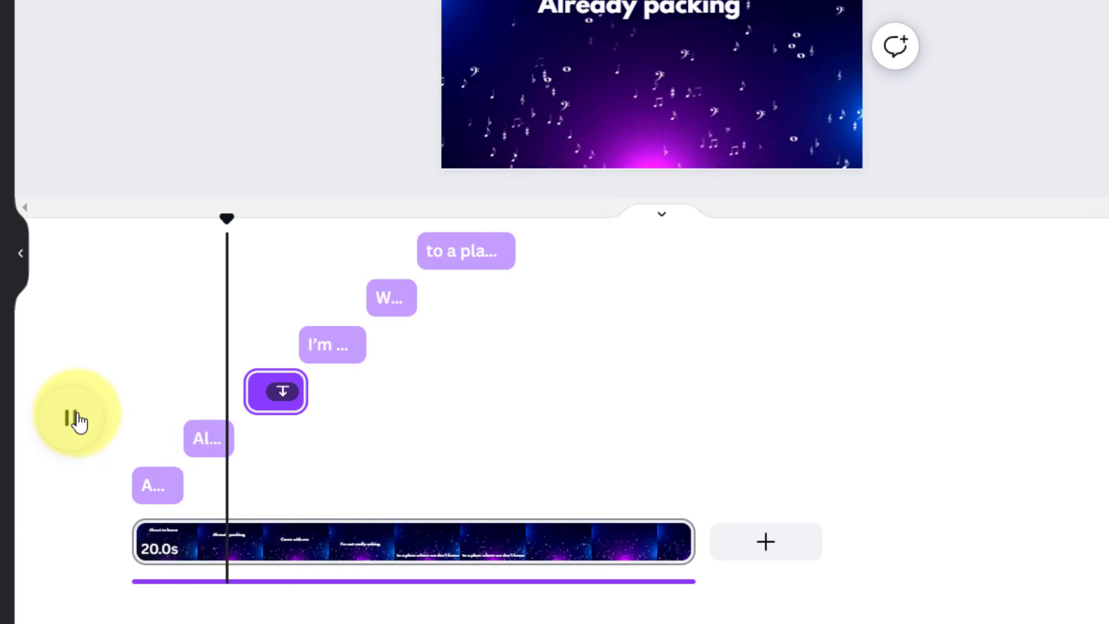
pyautogui.click(72, 419)
pyautogui.moveTo(300, 345); pyautogui.dragTo(307, 347)
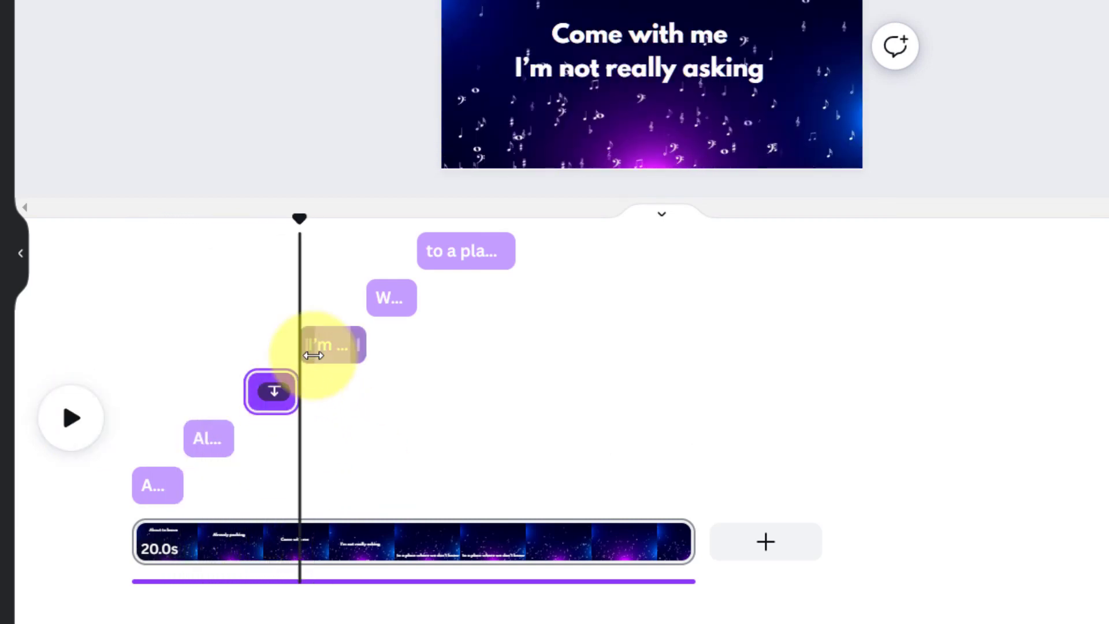
pyautogui.click(69, 420)
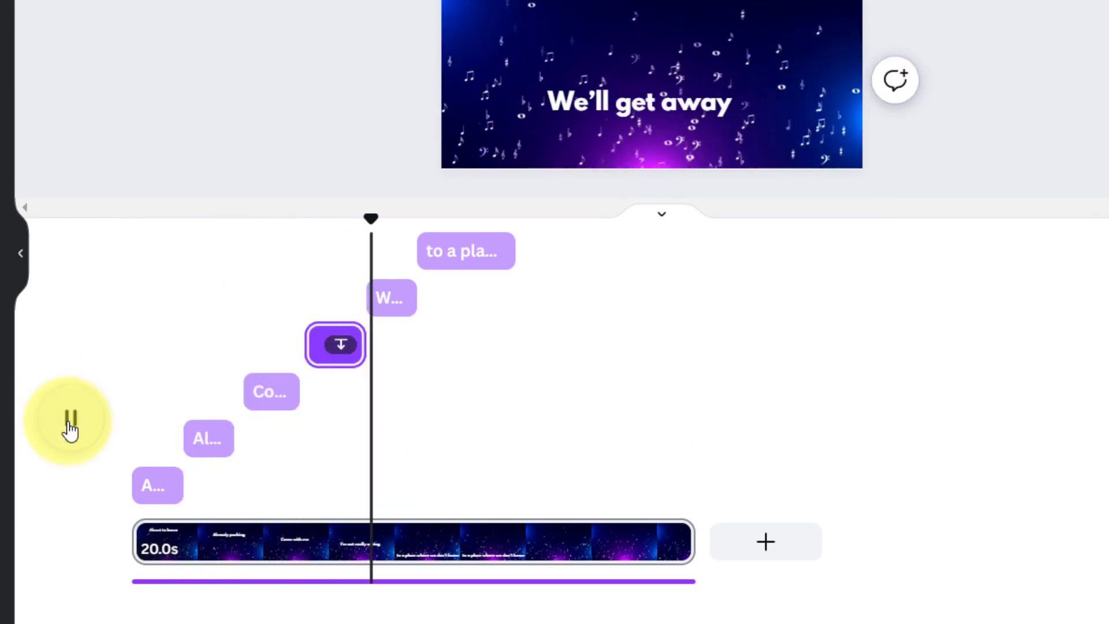
pyautogui.click(69, 428)
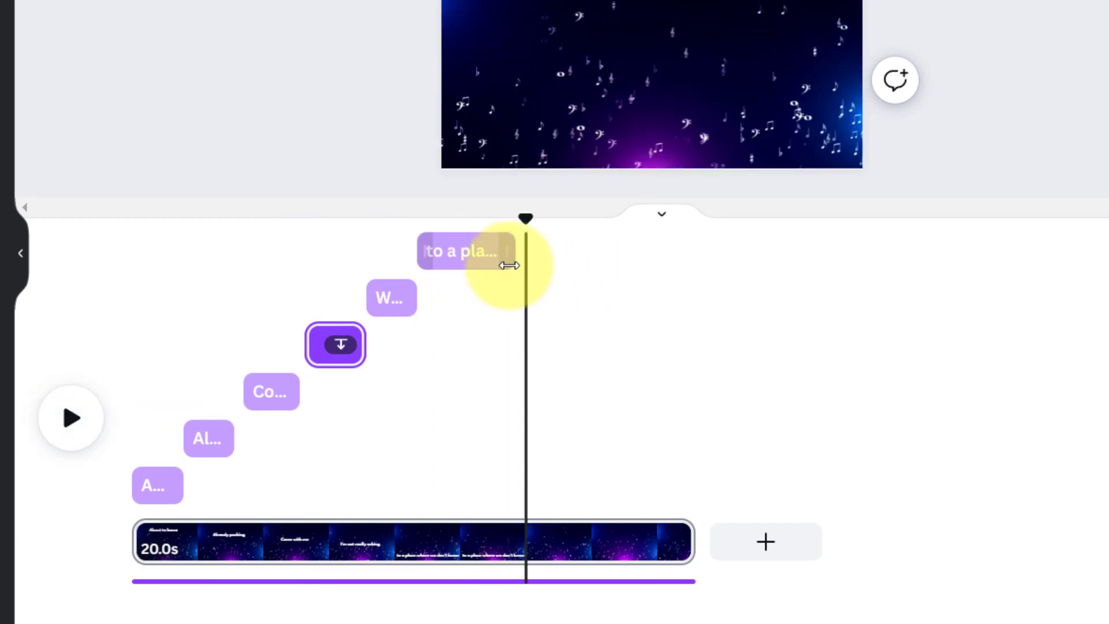
# Step: Lengthen the last lyric line, trim the background video to 16.1 s, and replay it
pyautogui.moveTo(514, 254); pyautogui.dragTo(530, 261)
pyautogui.click(70, 422)
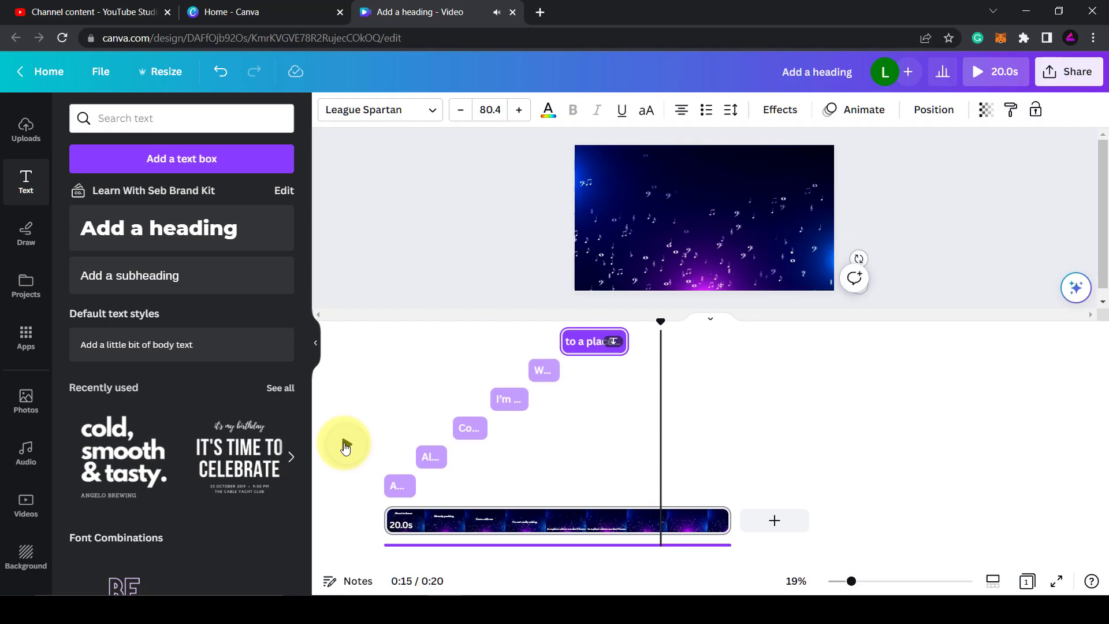
pyautogui.moveTo(719, 520); pyautogui.dragTo(663, 520)
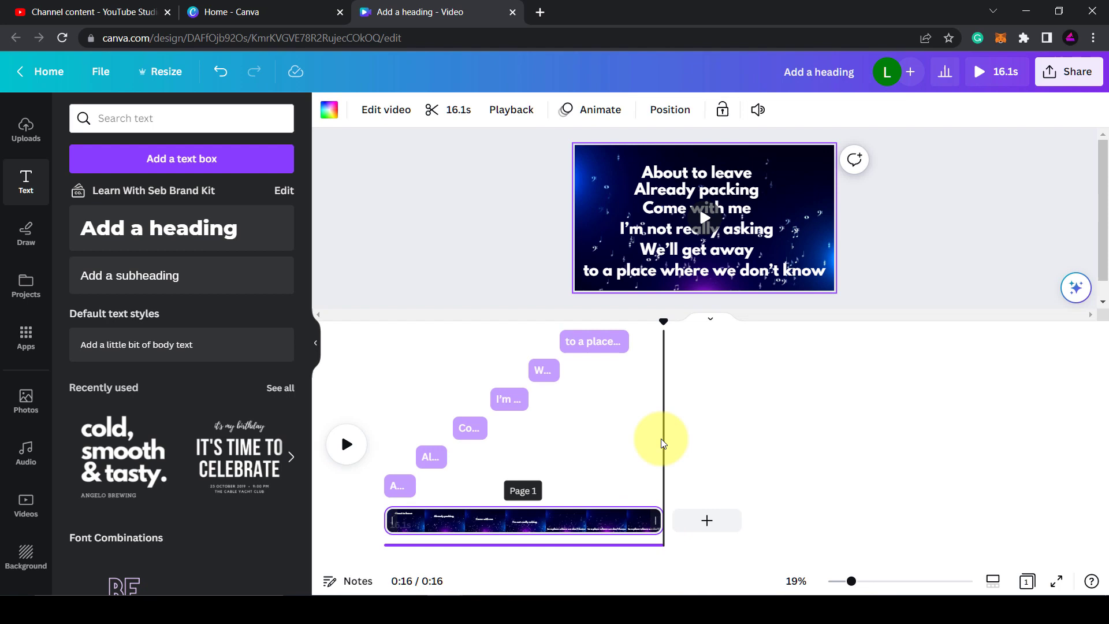
pyautogui.click(387, 322)
pyautogui.click(345, 448)
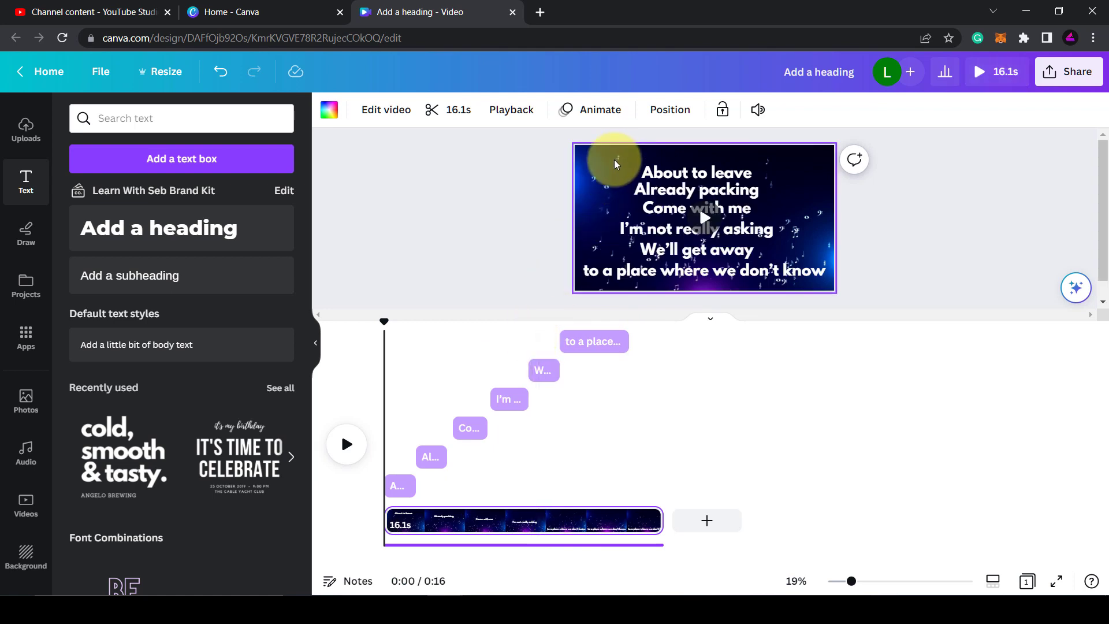
pyautogui.moveTo(596, 168)
pyautogui.mouseDown()
pyautogui.moveTo(667, 300)
pyautogui.moveTo(672, 280)
pyautogui.moveTo(665, 292)
pyautogui.mouseUp()
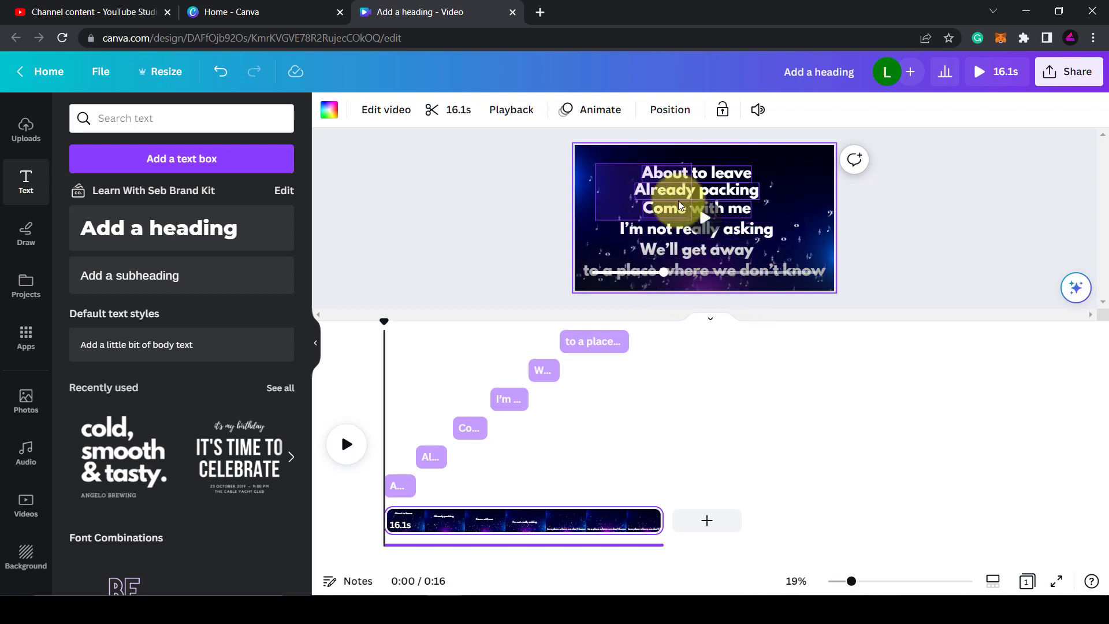
pyautogui.moveTo(664, 283); pyautogui.dragTo(780, 271)
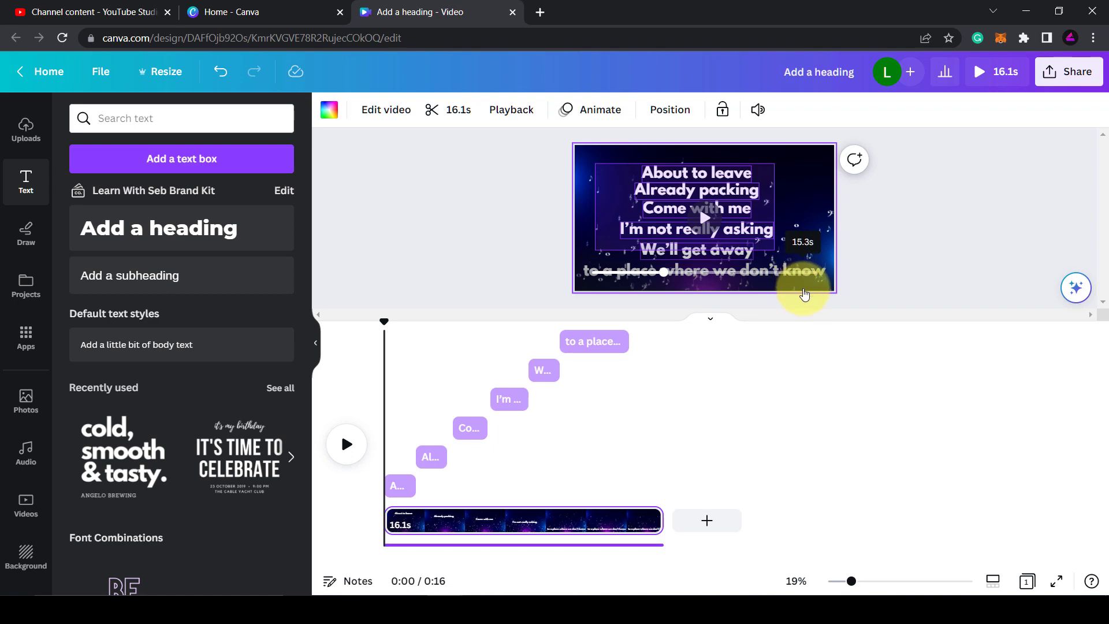
# Step: Align all six lyric lines to the page's vertical middle and horizontal centre
pyautogui.moveTo(881, 161); pyautogui.dragTo(893, 273)
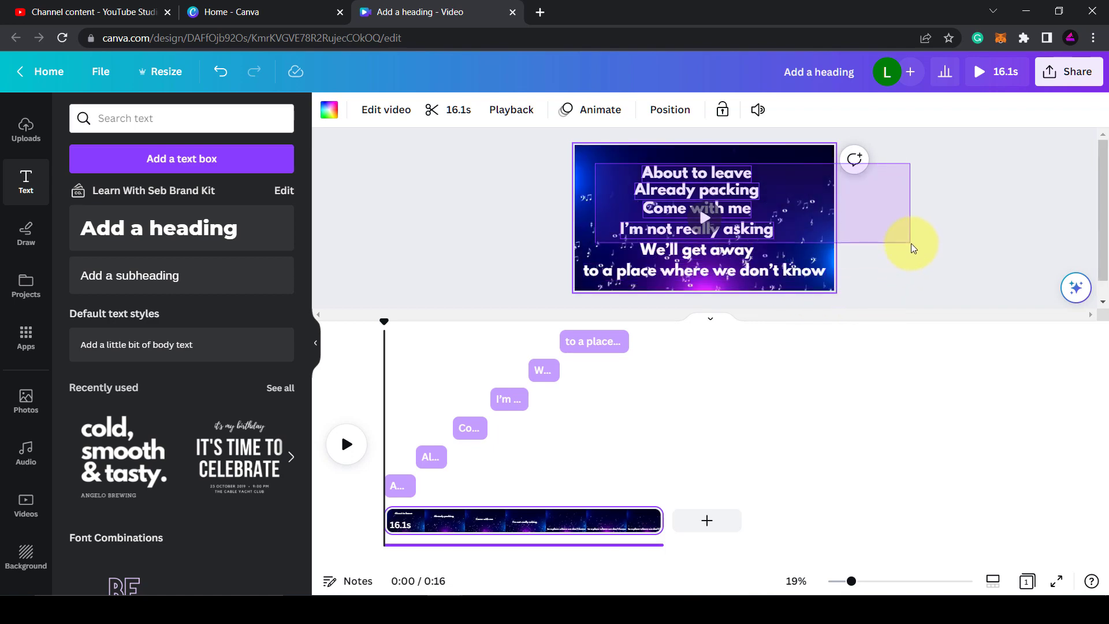
pyautogui.click(902, 278)
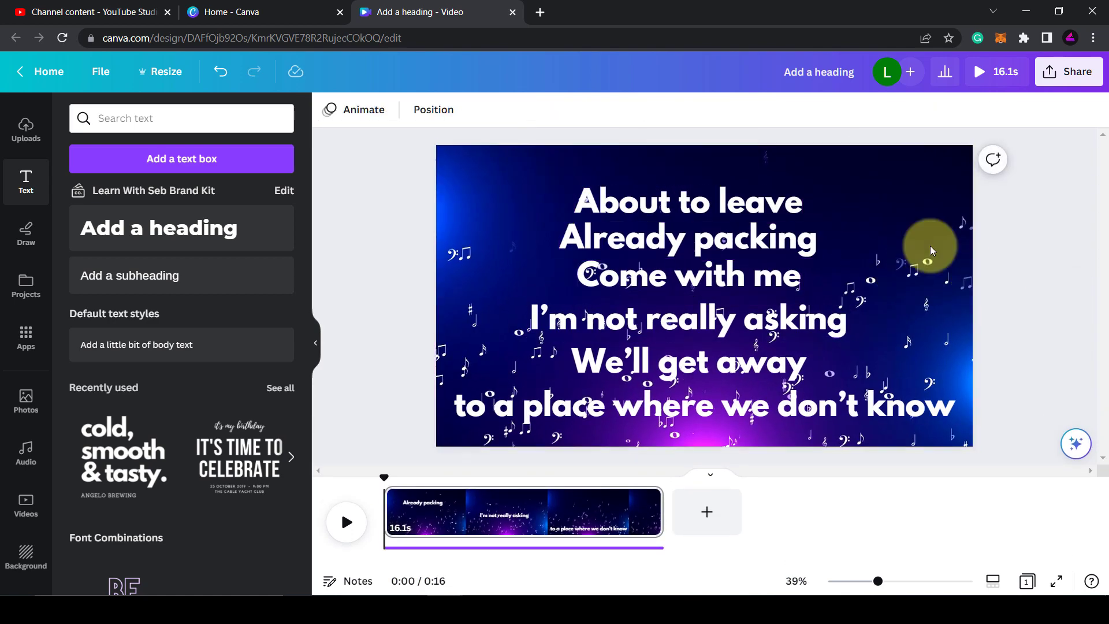
pyautogui.moveTo(502, 173); pyautogui.dragTo(762, 431)
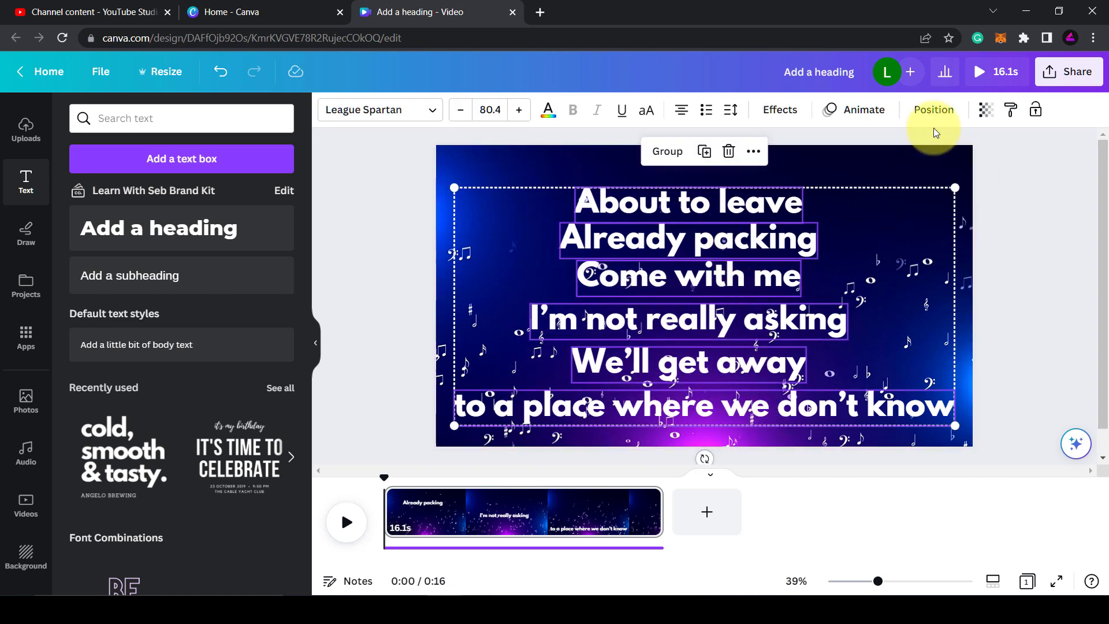
pyautogui.click(935, 110)
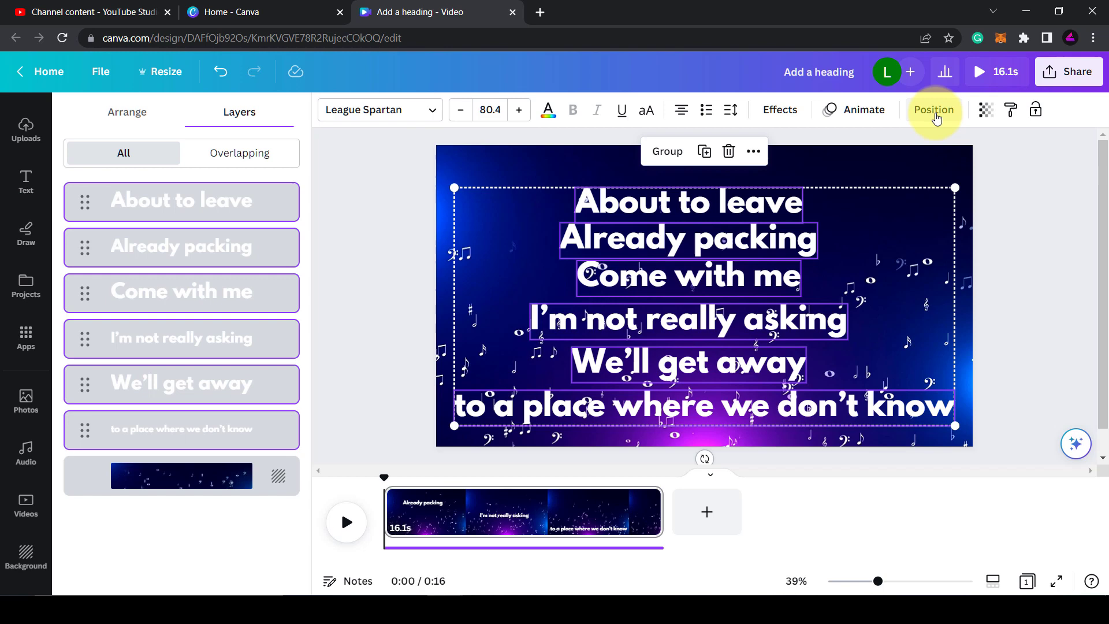
pyautogui.click(121, 115)
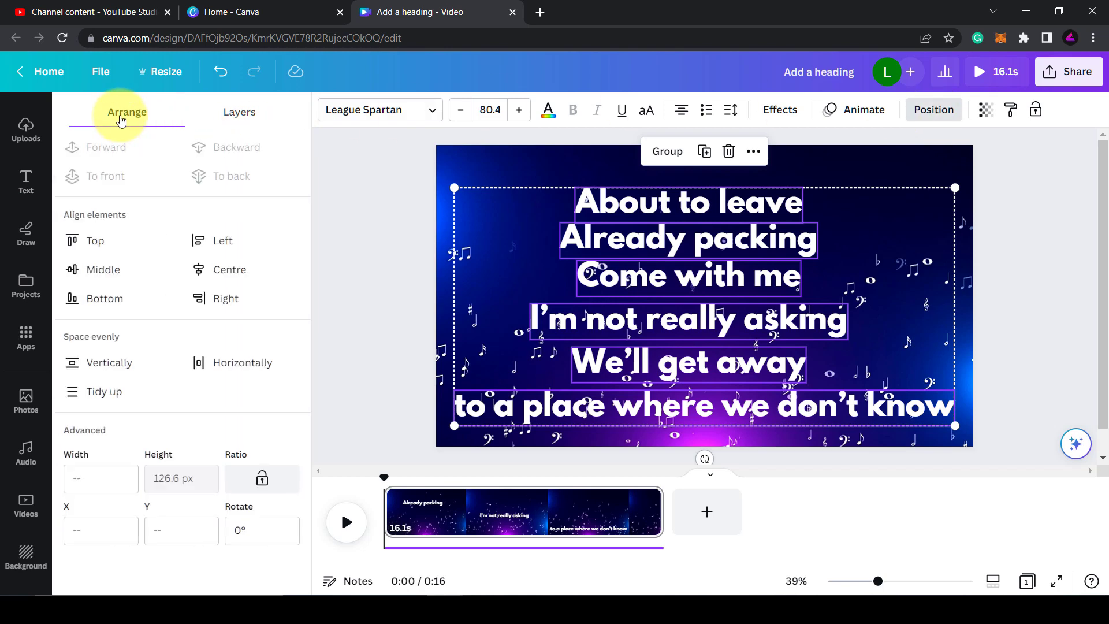
pyautogui.click(105, 271)
pyautogui.click(229, 274)
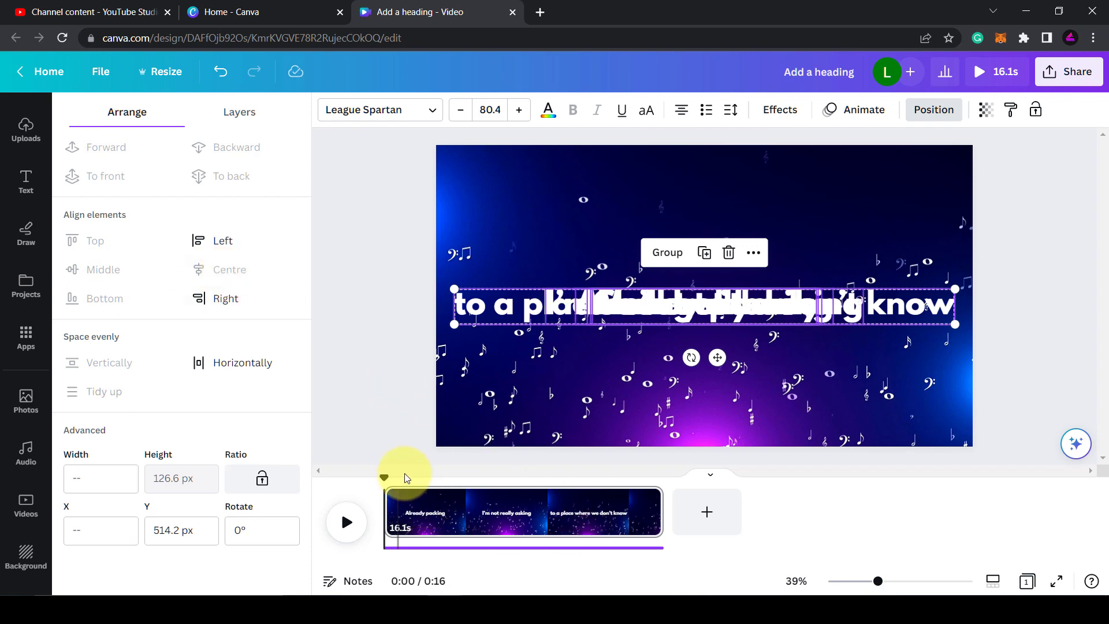
# Step: Deselect the lyric lines and move the playhead back to 0:00
pyautogui.click(412, 420)
pyautogui.click(459, 406)
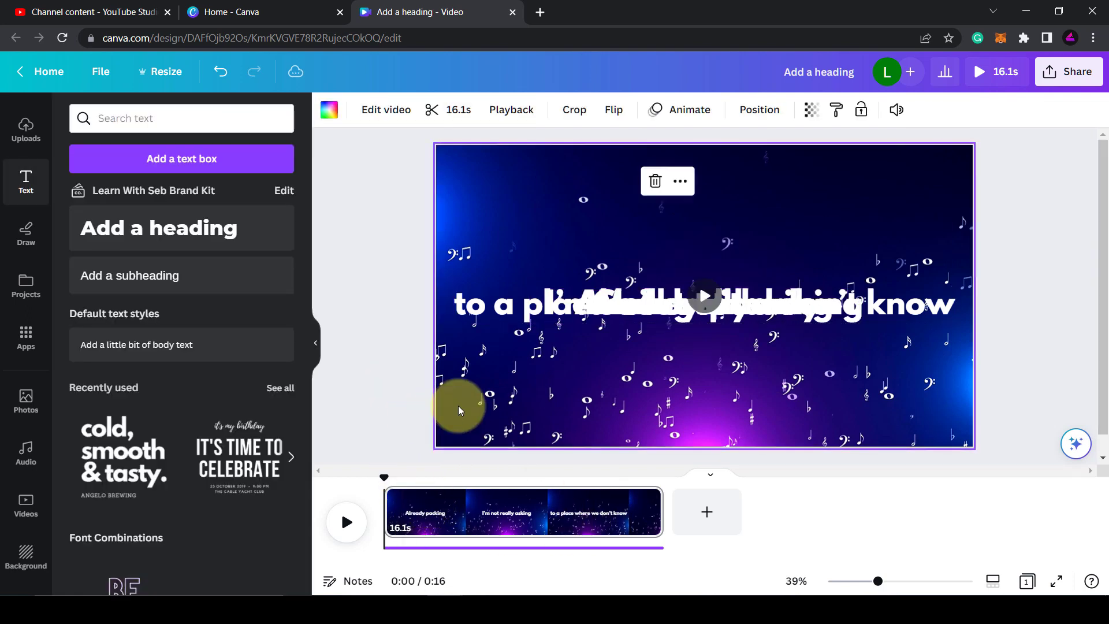
pyautogui.moveTo(385, 479); pyautogui.dragTo(373, 484)
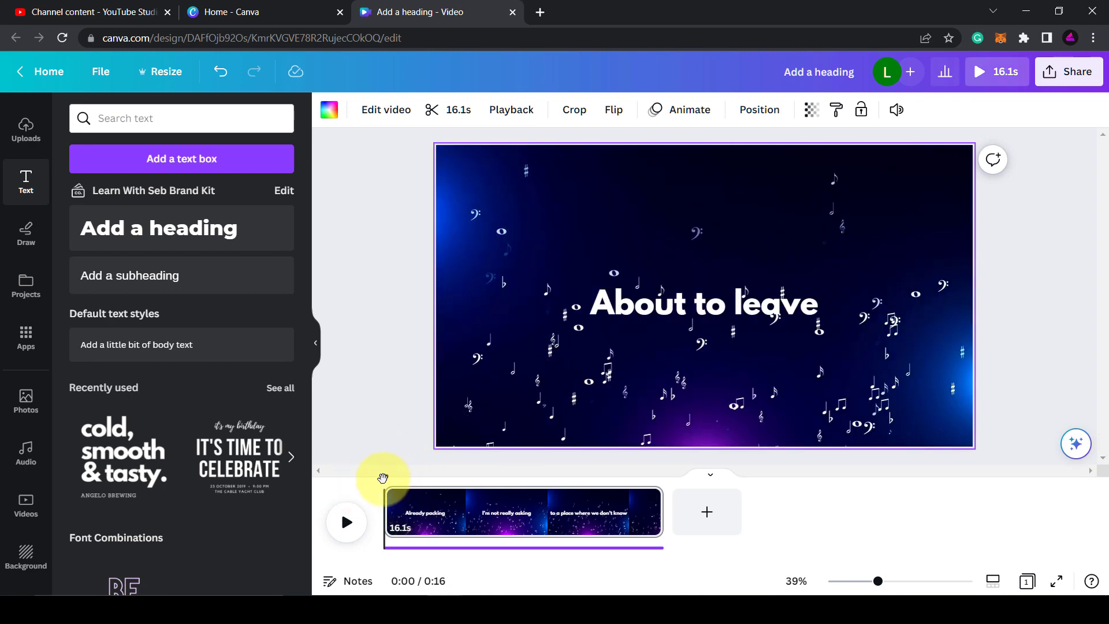
# Step: Play the centred lyrics through, then rewind to the final line at 0:11
pyautogui.click(345, 523)
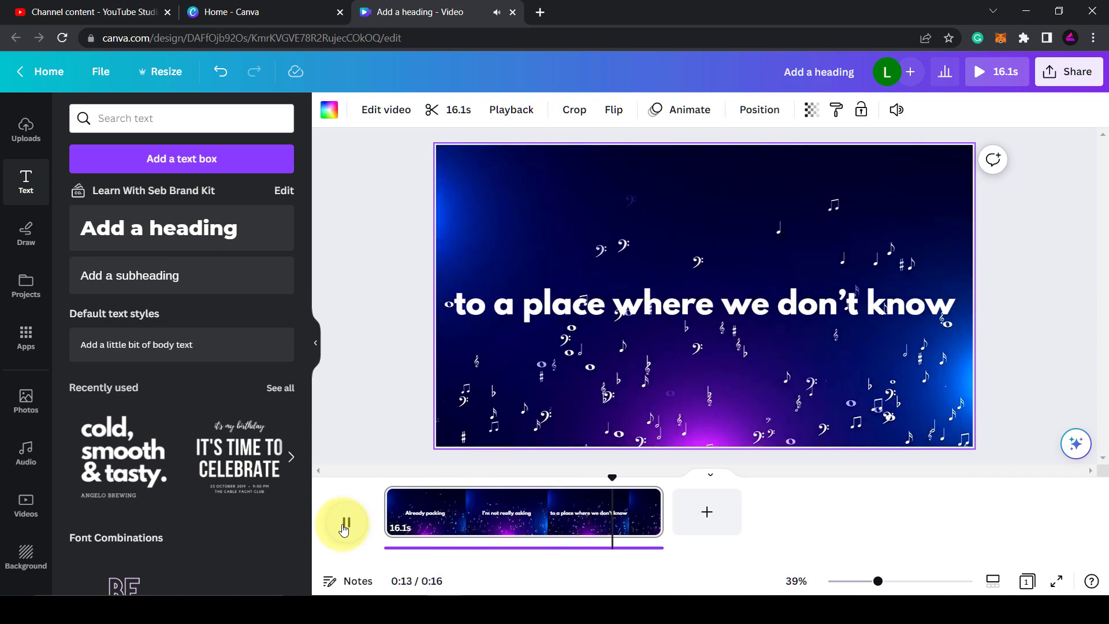
pyautogui.click(345, 525)
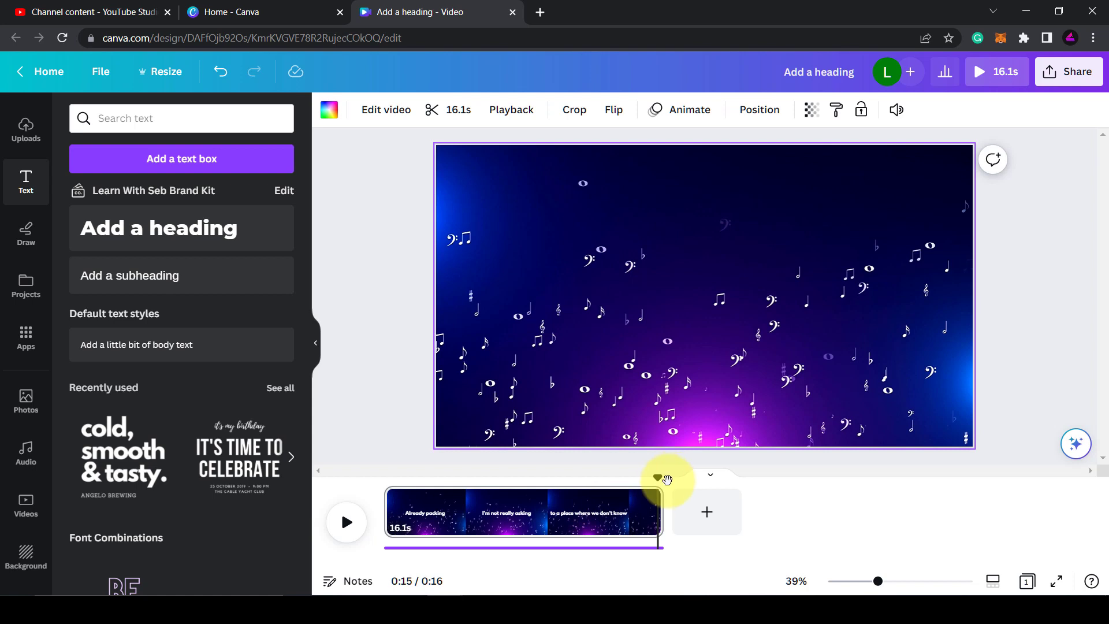
pyautogui.moveTo(659, 479); pyautogui.dragTo(583, 479)
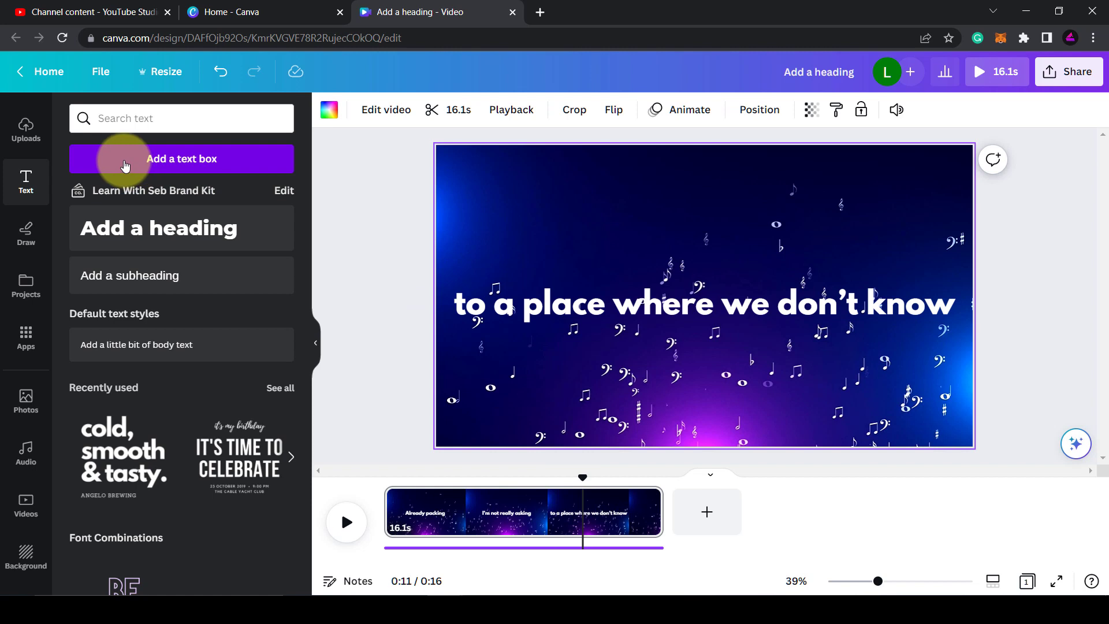
# Step: Add the airplane graphic from Elements, colour it white, and move it off the bottom-left corner
pyautogui.scroll(3, 28, 254)
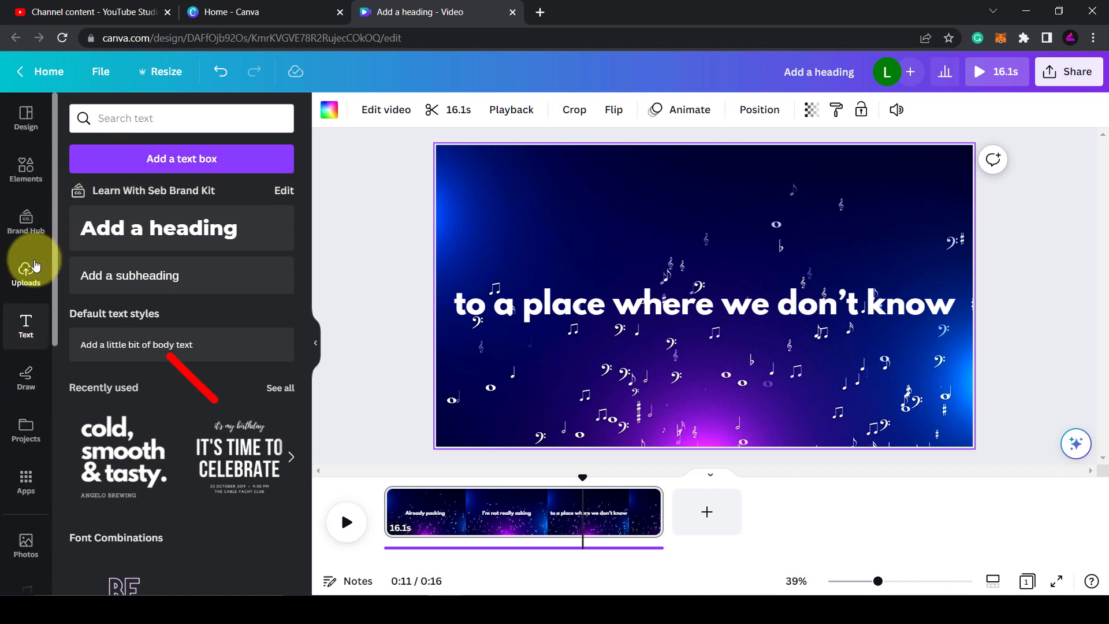
pyautogui.click(26, 172)
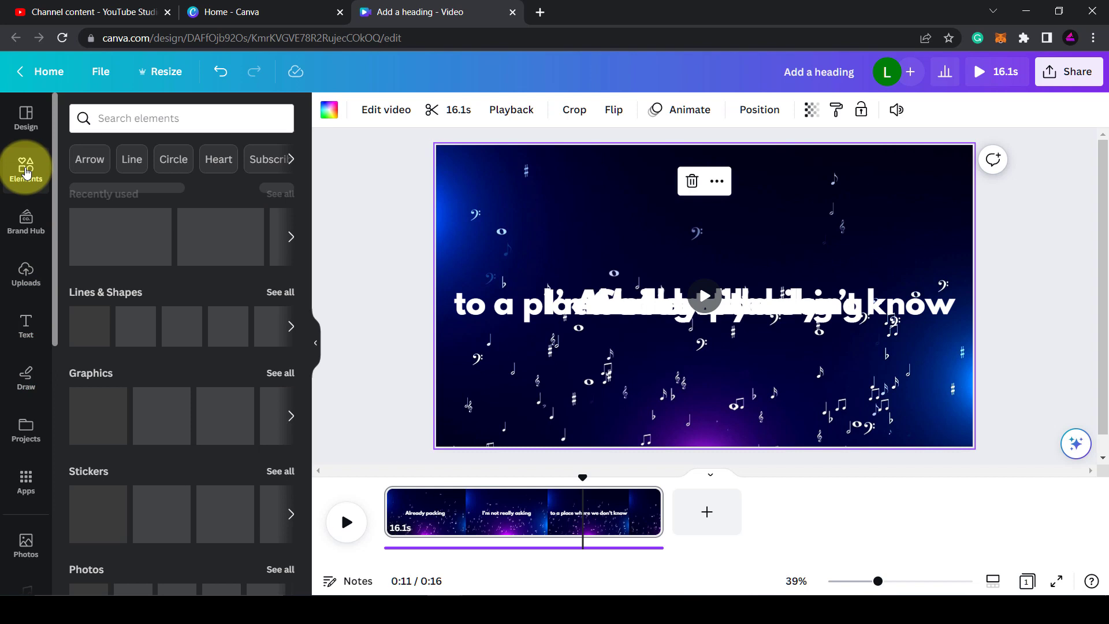
pyautogui.click(292, 238)
pyautogui.moveTo(167, 236)
pyautogui.mouseDown()
pyautogui.moveTo(426, 356)
pyautogui.moveTo(547, 366)
pyautogui.moveTo(550, 346)
pyautogui.mouseUp()
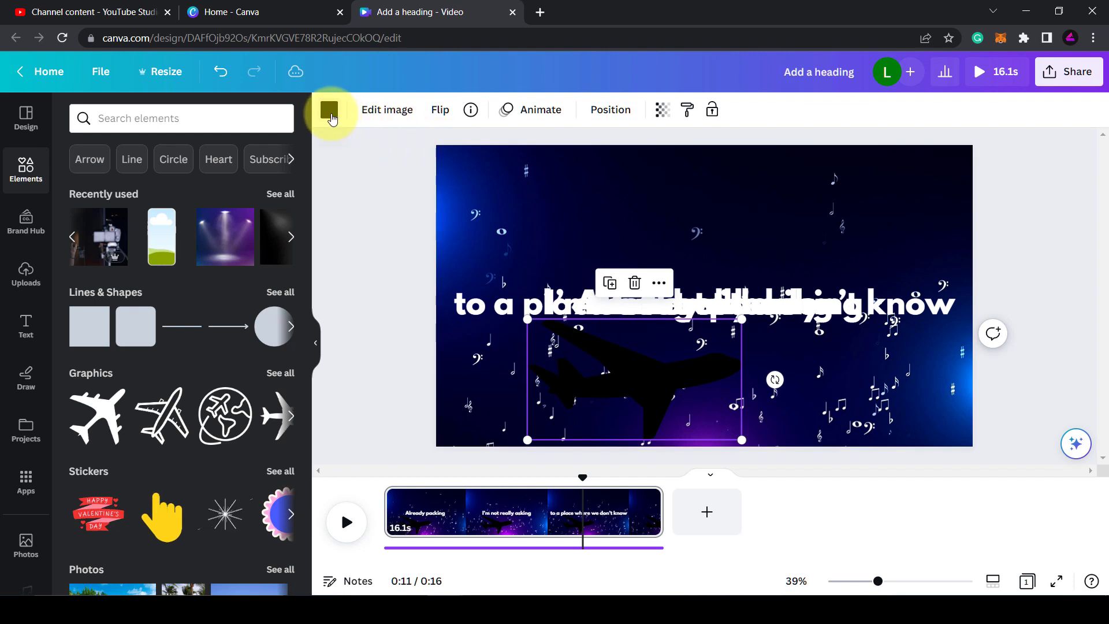
pyautogui.click(330, 111)
pyautogui.click(161, 208)
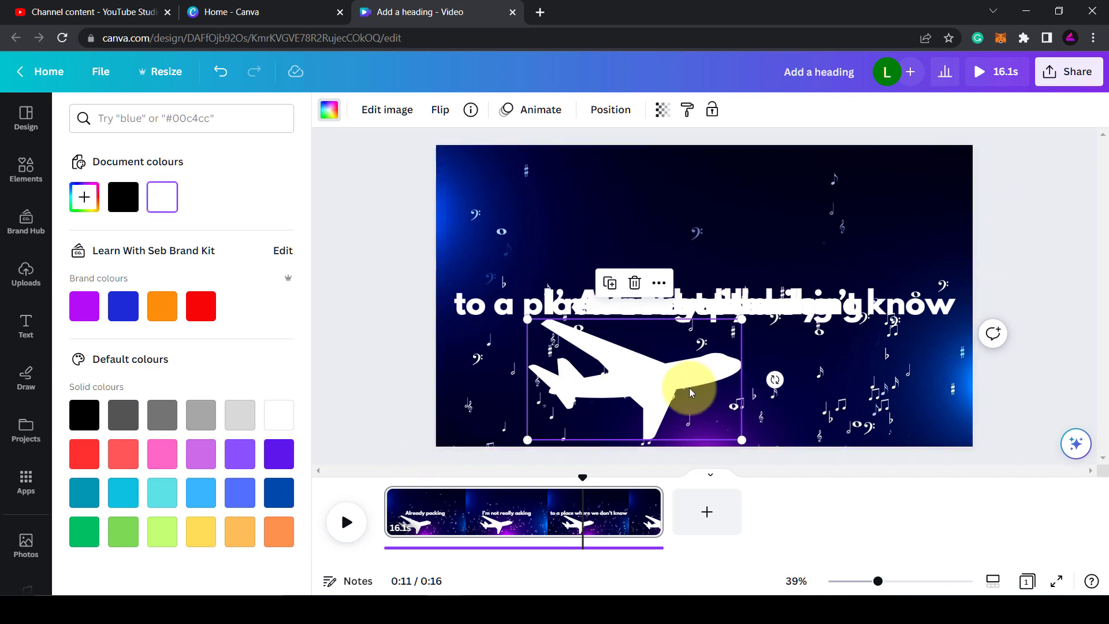
pyautogui.moveTo(652, 388); pyautogui.dragTo(373, 484)
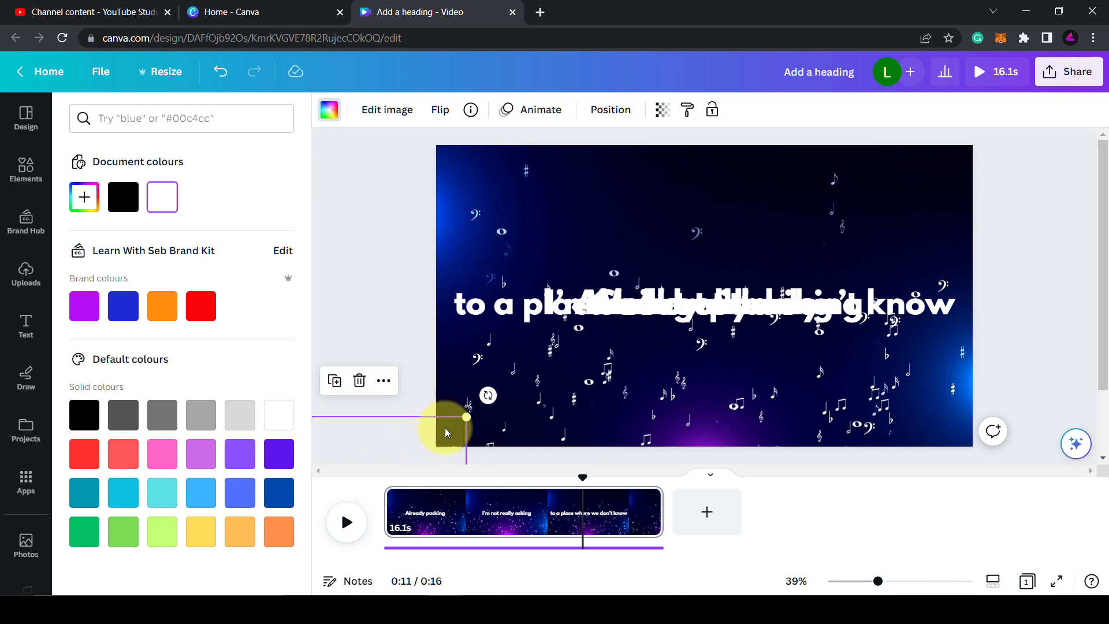
# Step: Create a custom animation flying the airplane from bottom-left to top-right
pyautogui.click(546, 112)
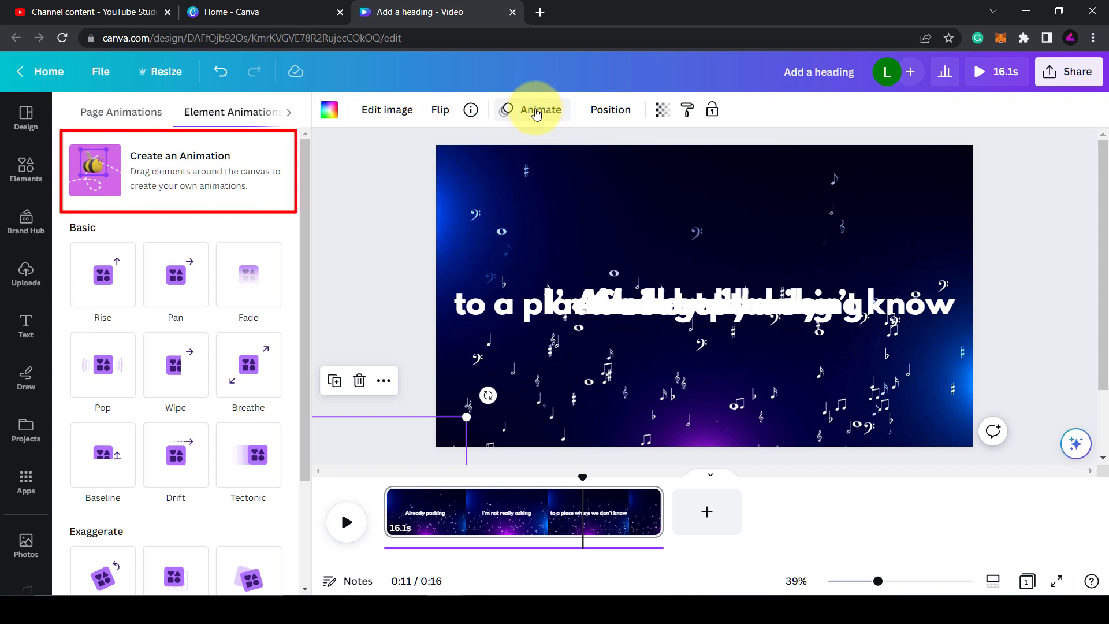
pyautogui.click(156, 179)
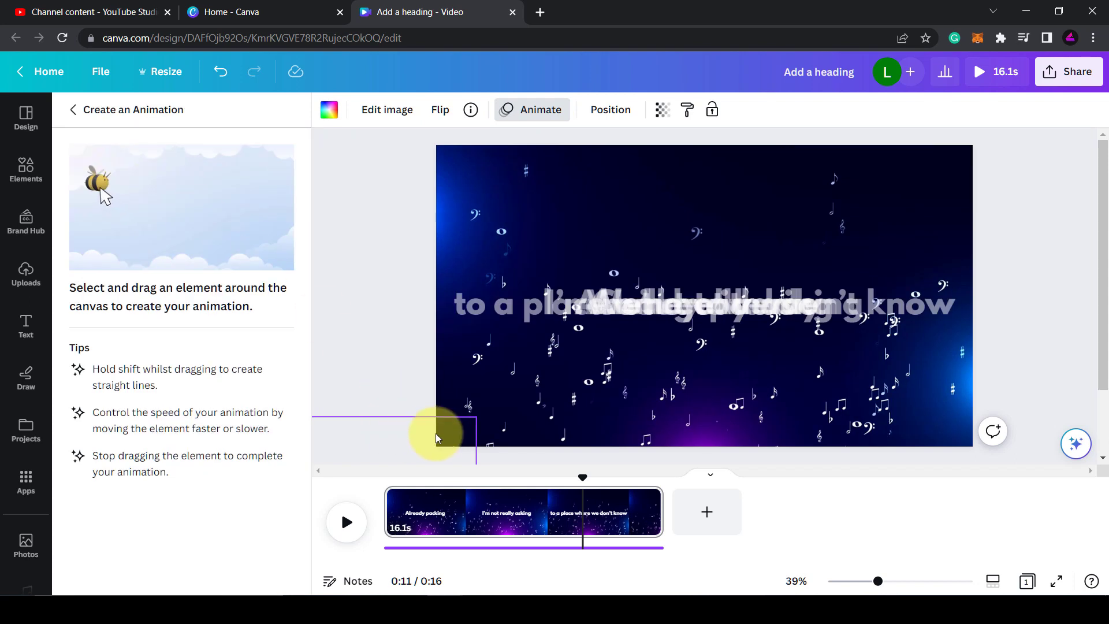
pyautogui.moveTo(446, 437)
pyautogui.mouseDown()
pyautogui.moveTo(886, 179)
pyautogui.moveTo(1079, 137)
pyautogui.mouseUp()
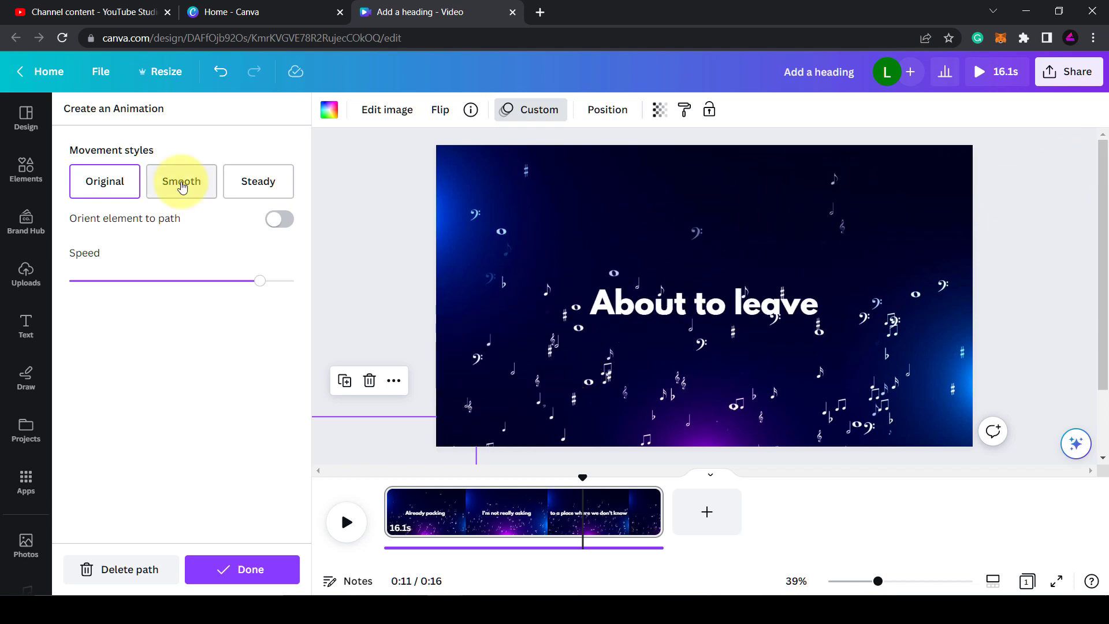
pyautogui.click(240, 571)
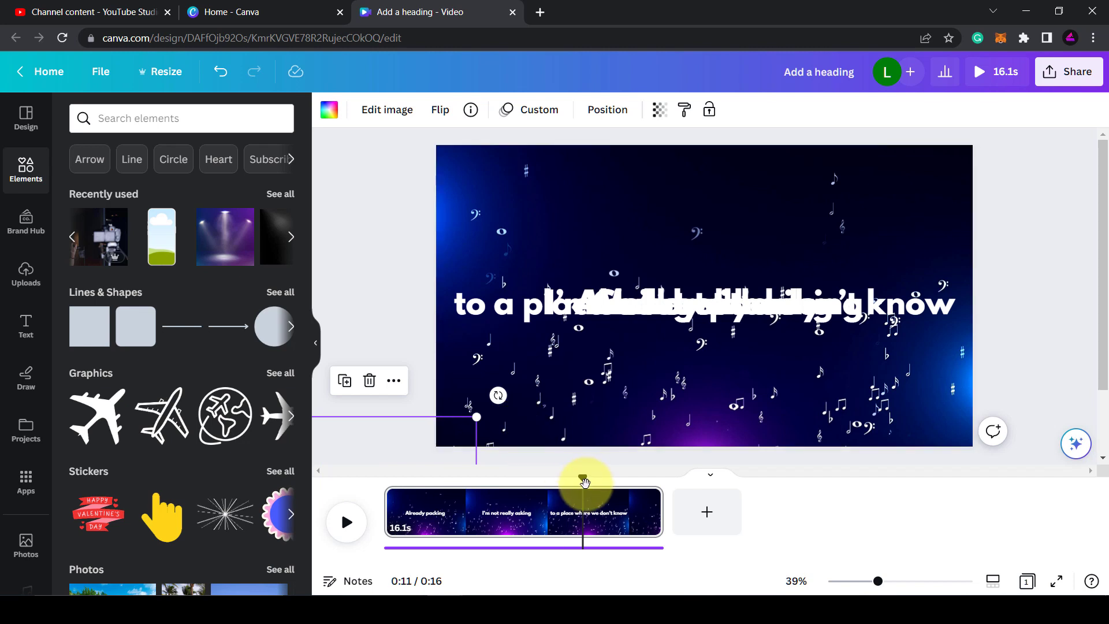
# Step: Play the video from 0:00 and pause at 0:03 to watch the airplane fly
pyautogui.click(394, 481)
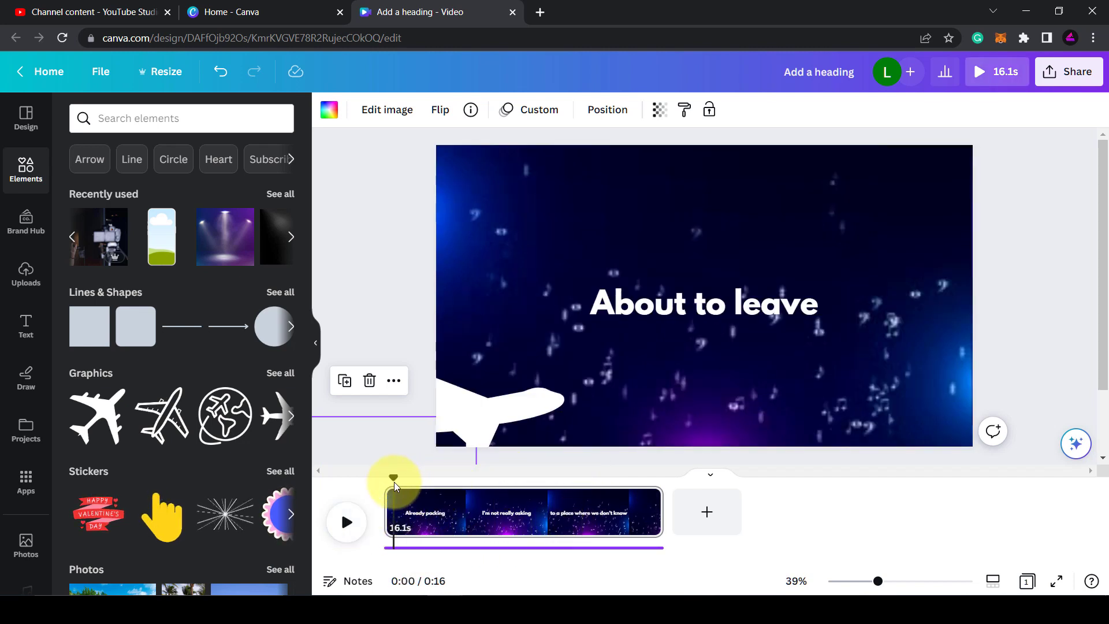
pyautogui.click(347, 522)
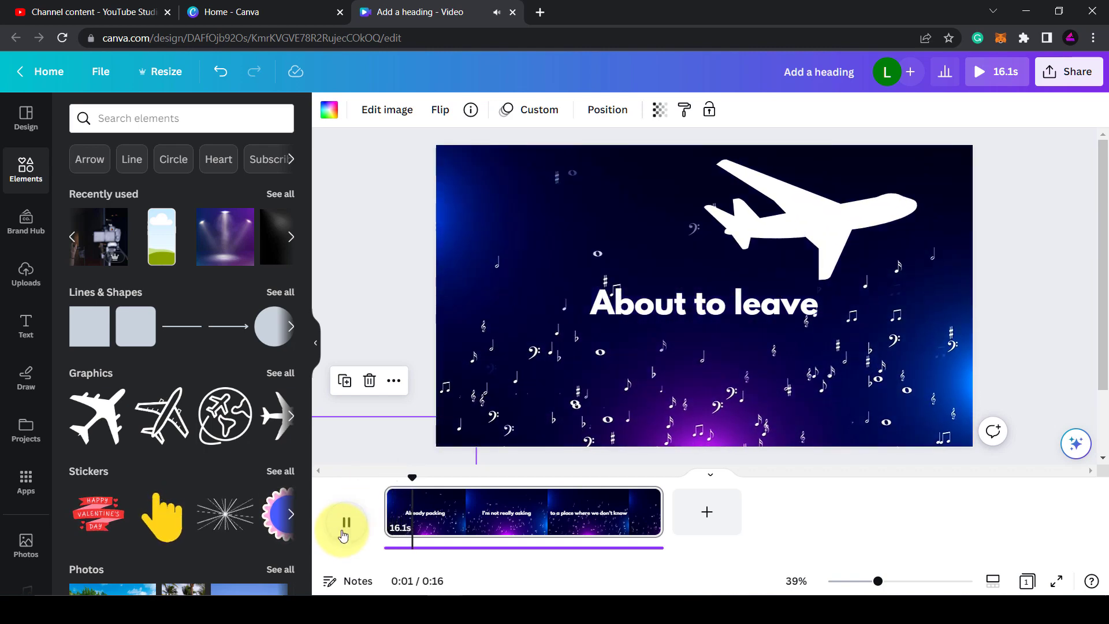
pyautogui.click(496, 505)
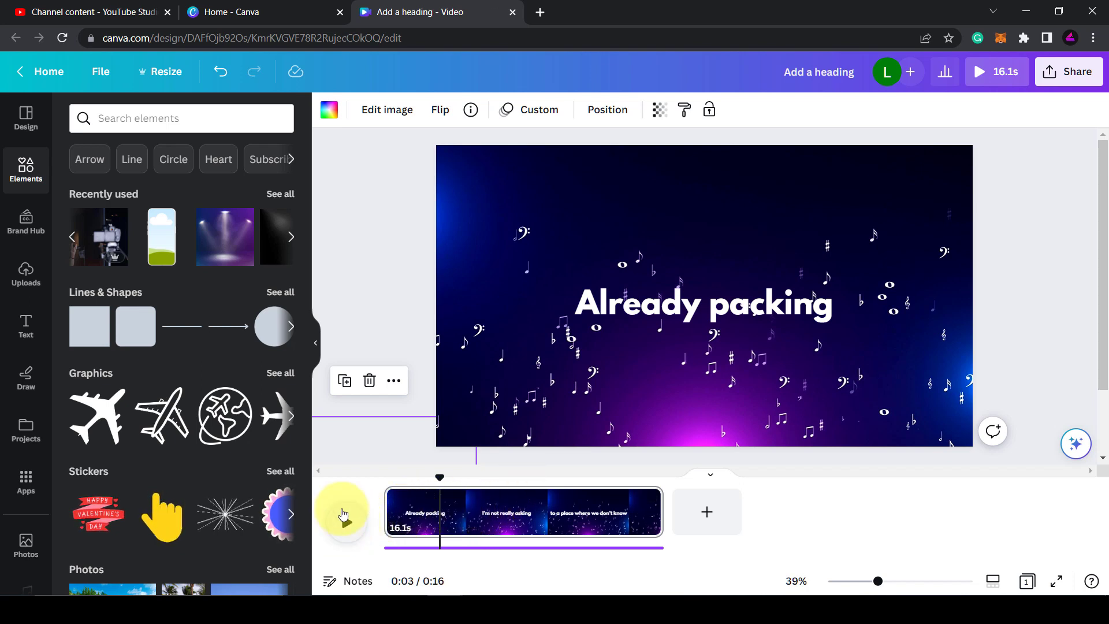
pyautogui.click(459, 413)
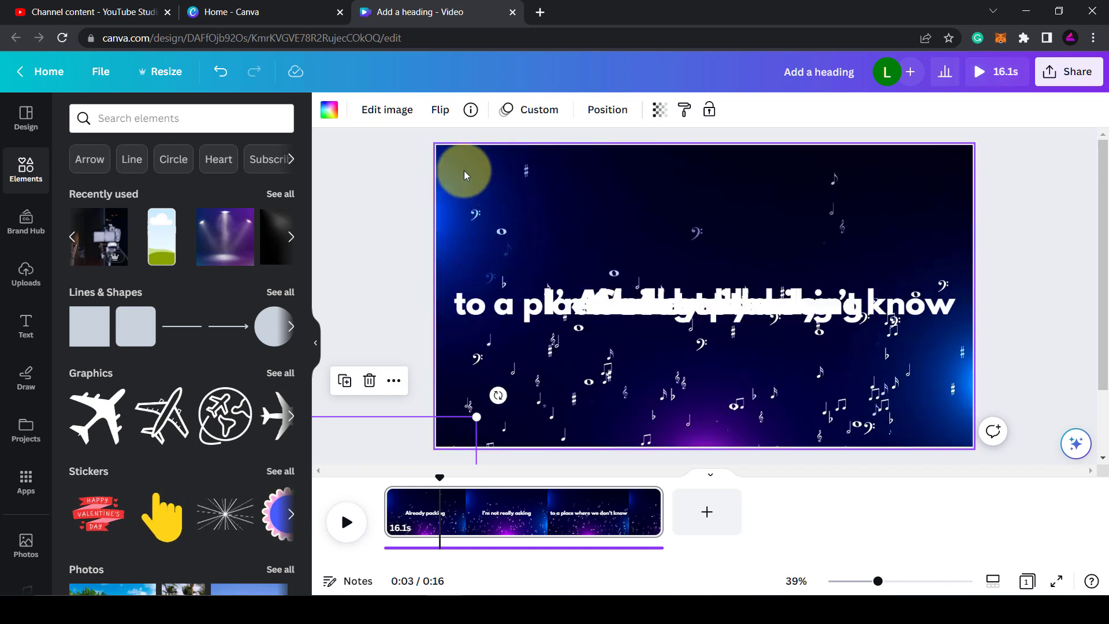
# Step: In the layer timing tracks, move the airplane's start to the final seconds, then play it
pyautogui.moveTo(464, 171)
pyautogui.mouseDown()
pyautogui.moveTo(570, 439)
pyautogui.moveTo(952, 447)
pyautogui.mouseUp()
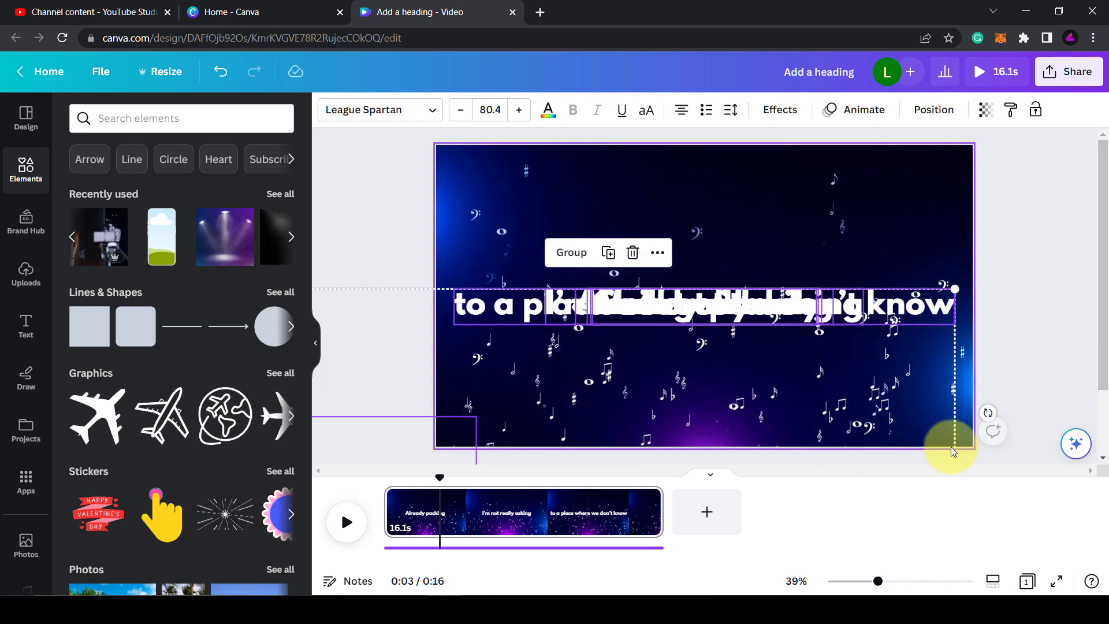
pyautogui.click(657, 253)
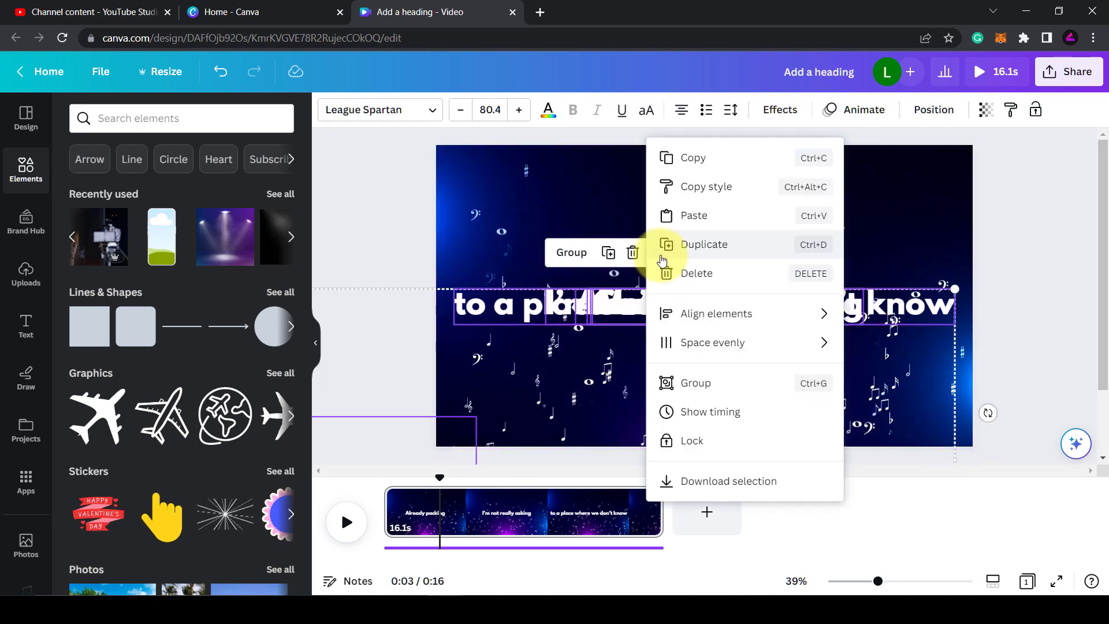
pyautogui.click(729, 411)
pyautogui.click(648, 486)
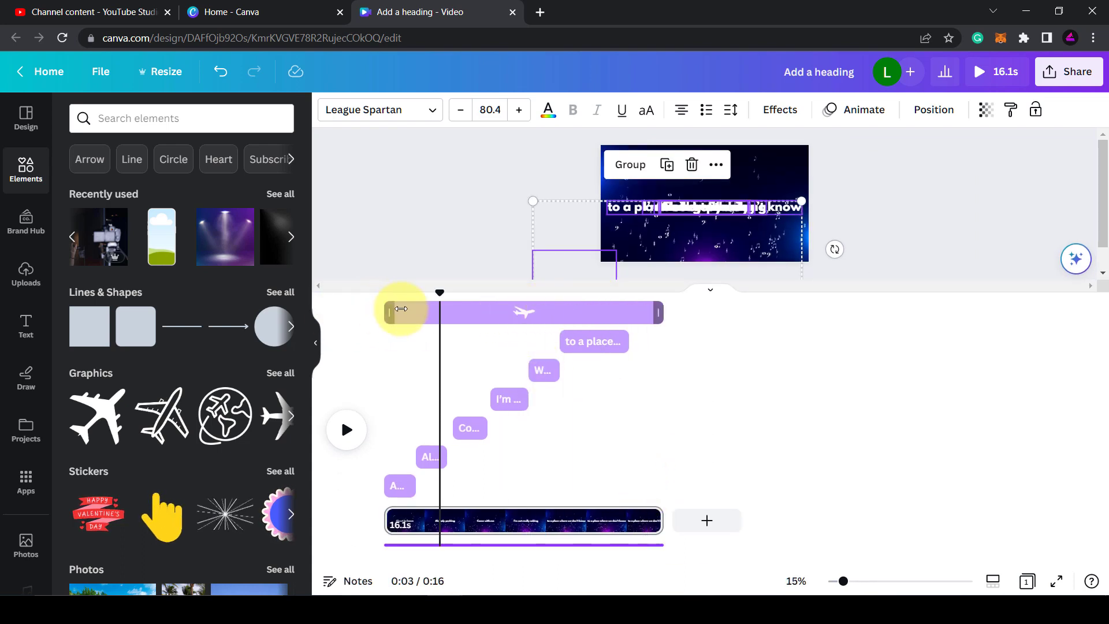
pyautogui.moveTo(401, 309)
pyautogui.mouseDown()
pyautogui.moveTo(643, 292)
pyautogui.moveTo(598, 300)
pyautogui.mouseUp()
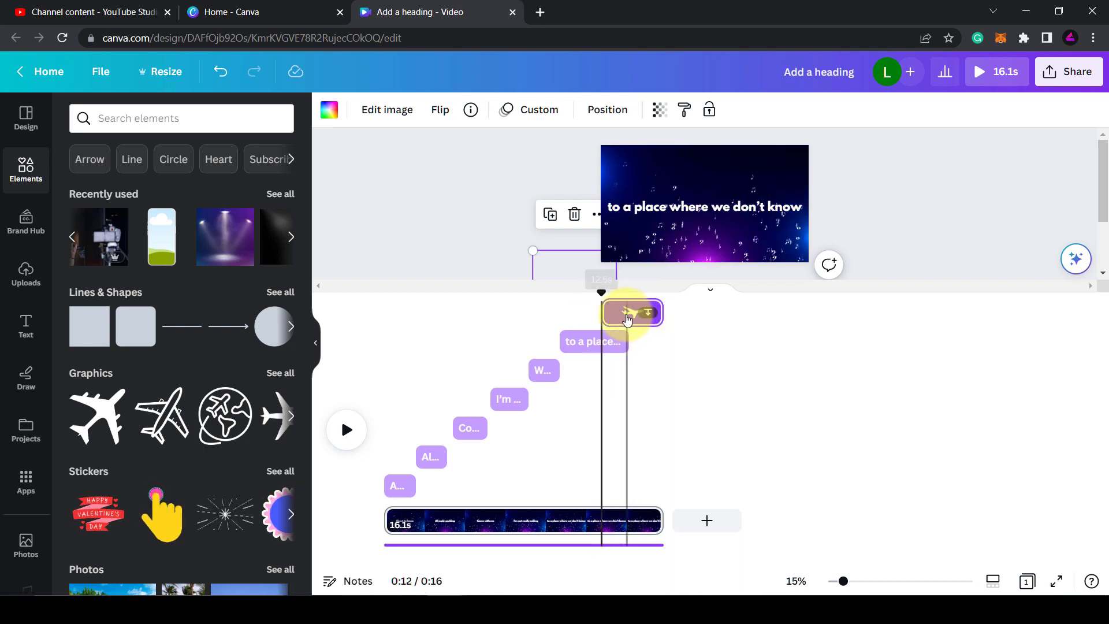
pyautogui.moveTo(609, 314)
pyautogui.mouseDown()
pyautogui.moveTo(628, 313)
pyautogui.moveTo(610, 298)
pyautogui.moveTo(665, 294)
pyautogui.mouseUp()
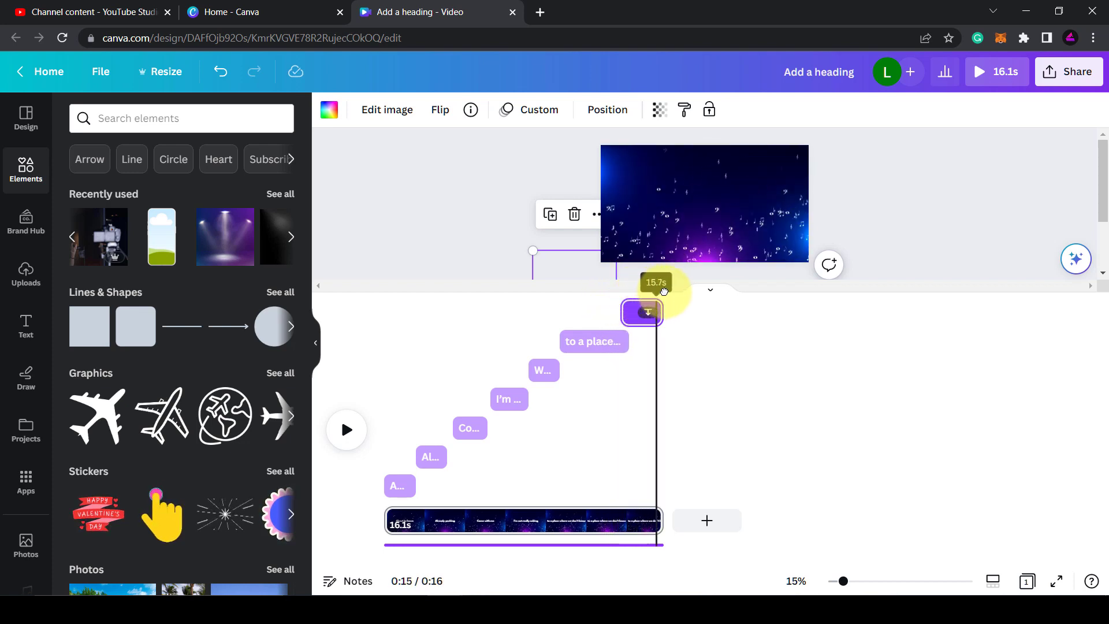
pyautogui.click(347, 525)
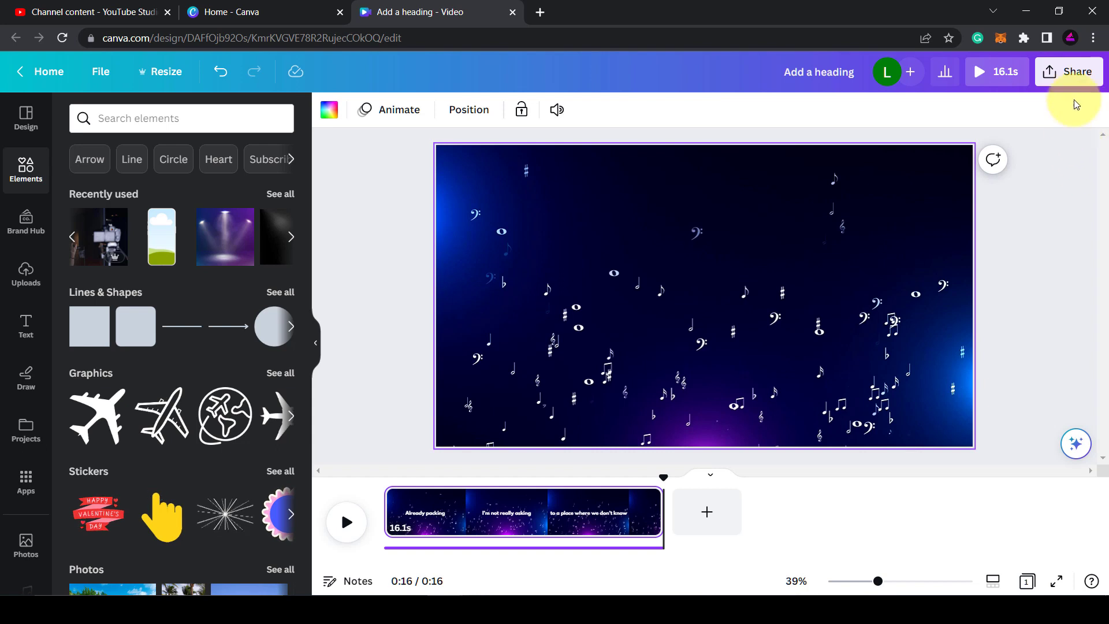
# Step: Download the video as a 1080p MP4 and return the playhead to 0:00
pyautogui.click(1071, 72)
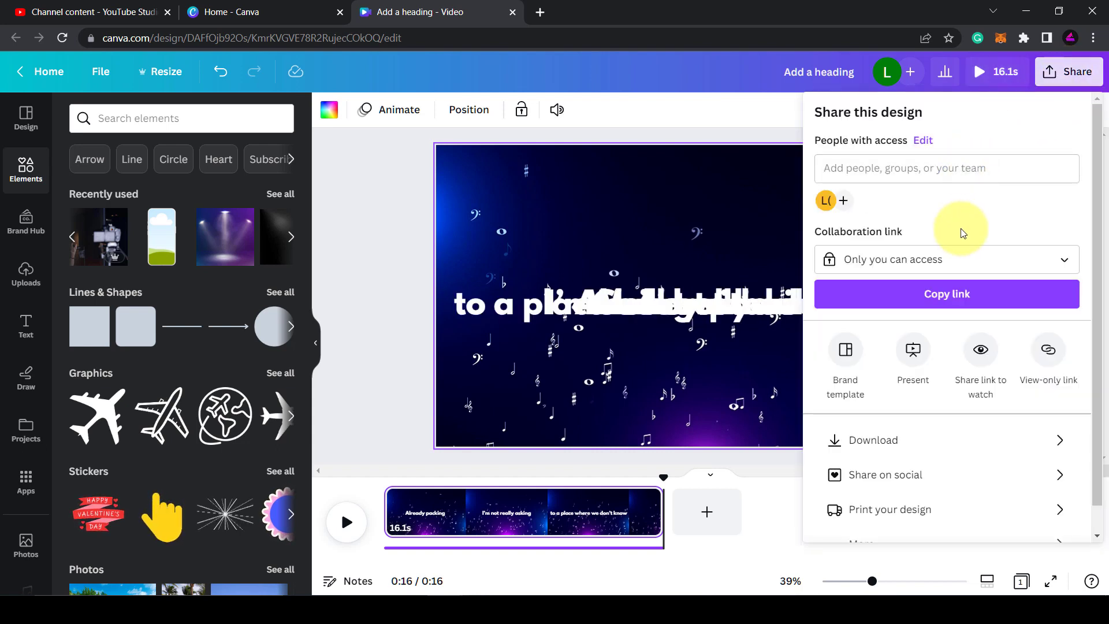
pyautogui.click(907, 442)
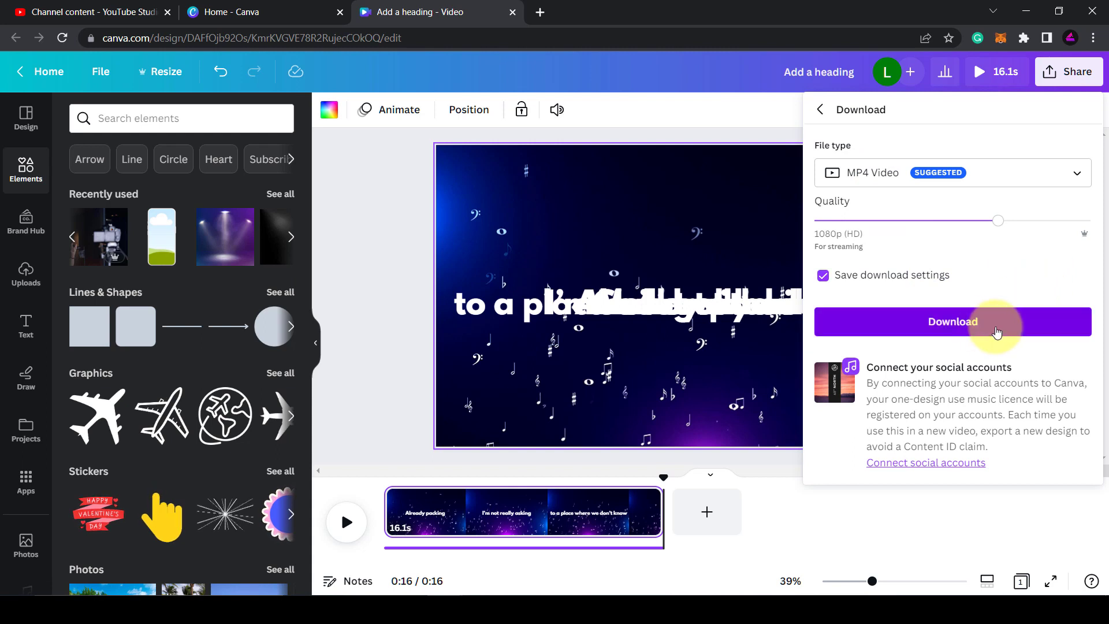
pyautogui.click(996, 332)
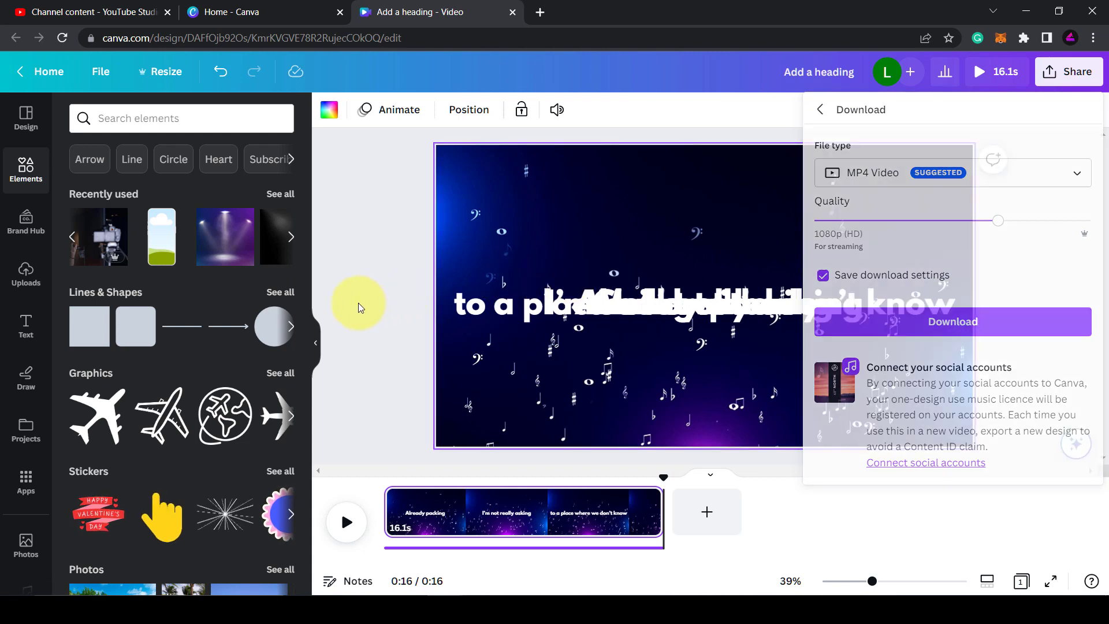
pyautogui.moveTo(665, 477)
pyautogui.mouseDown()
pyautogui.moveTo(347, 470)
pyautogui.moveTo(377, 479)
pyautogui.mouseUp()
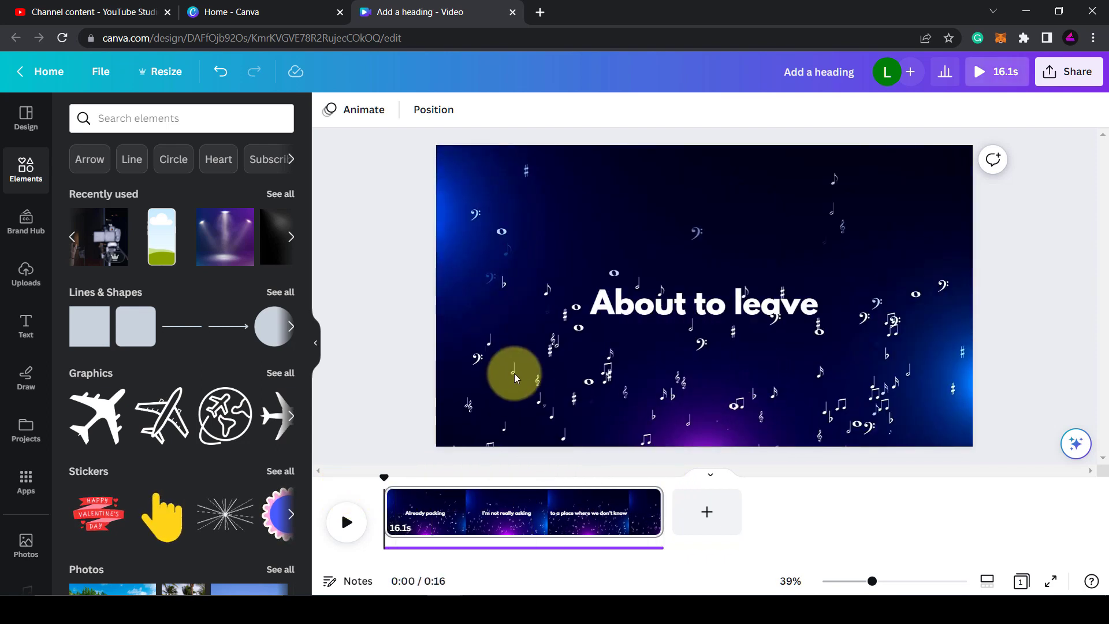